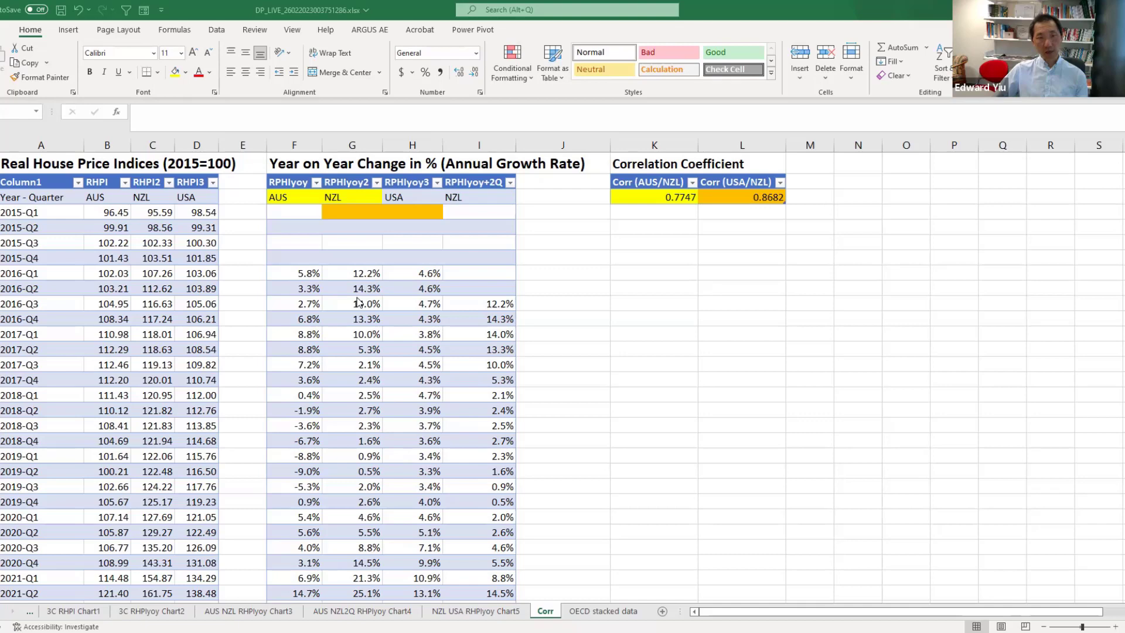
click(307, 274)
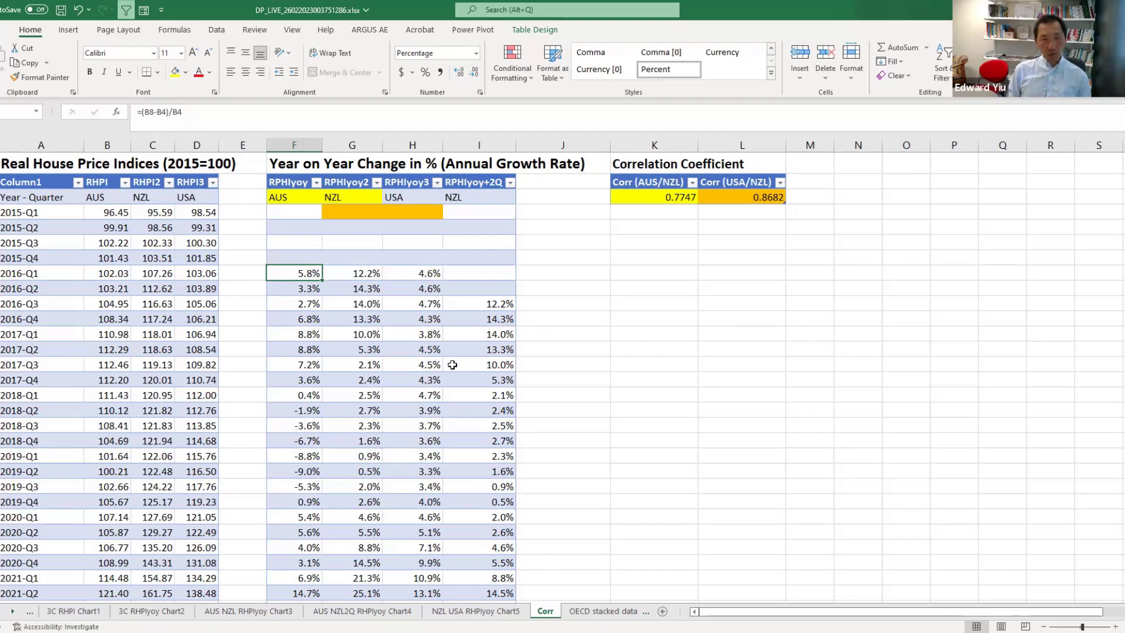
text(=)
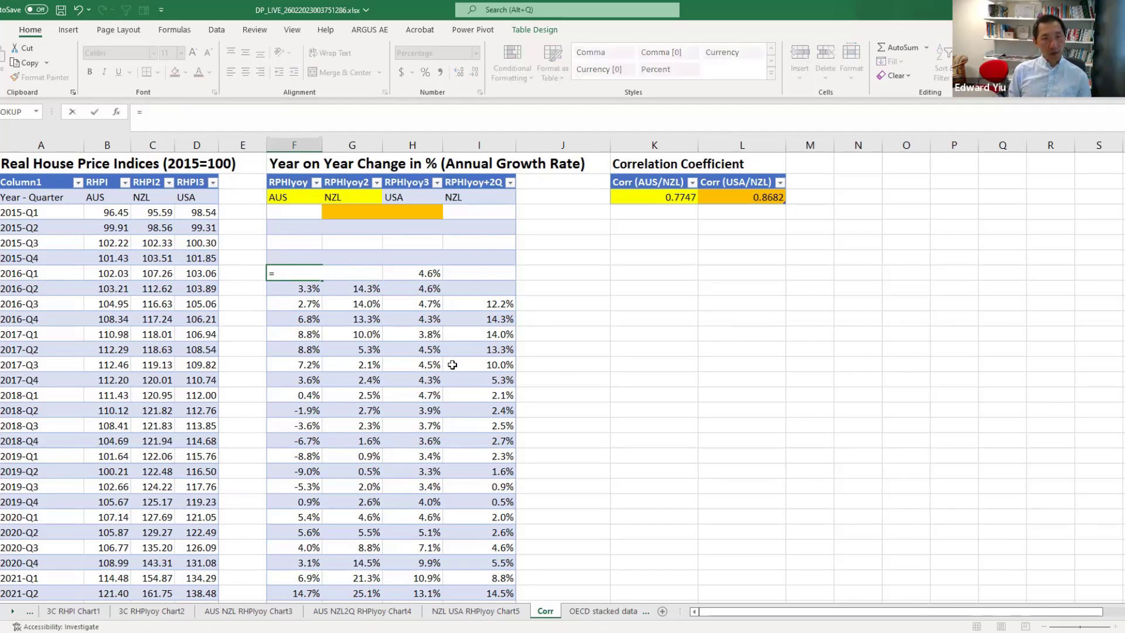
text(()
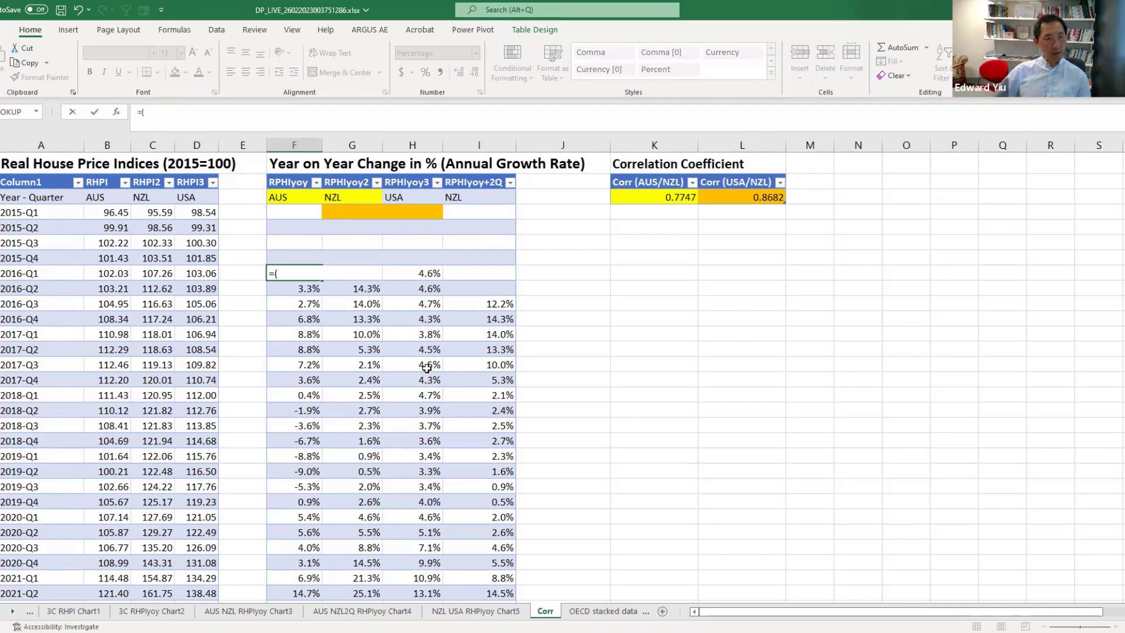
click(109, 273)
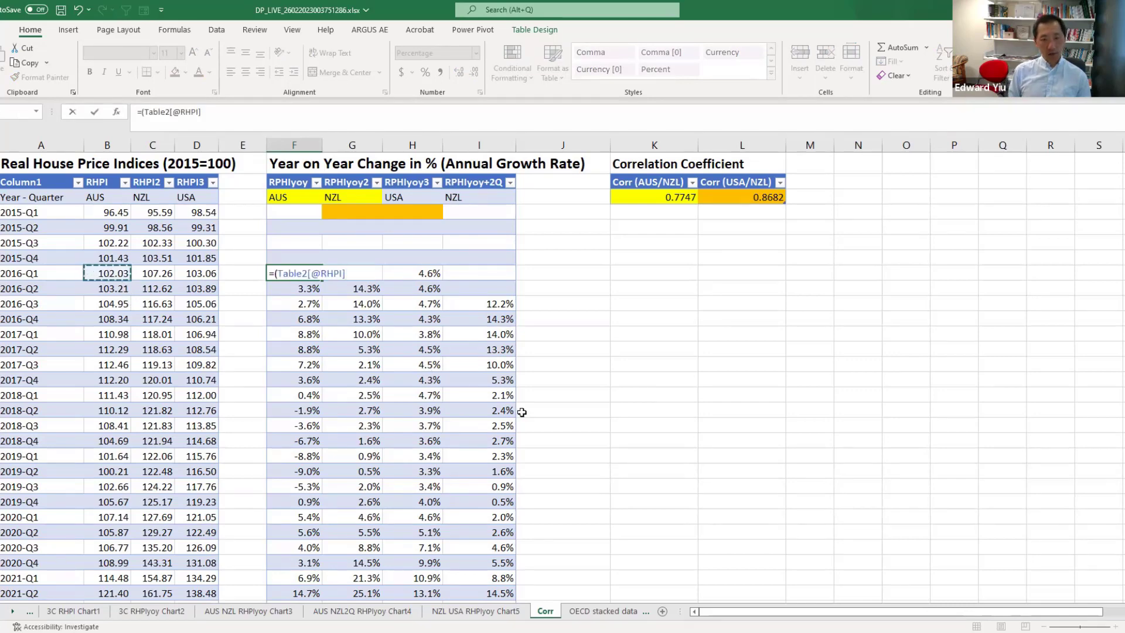
text(-)
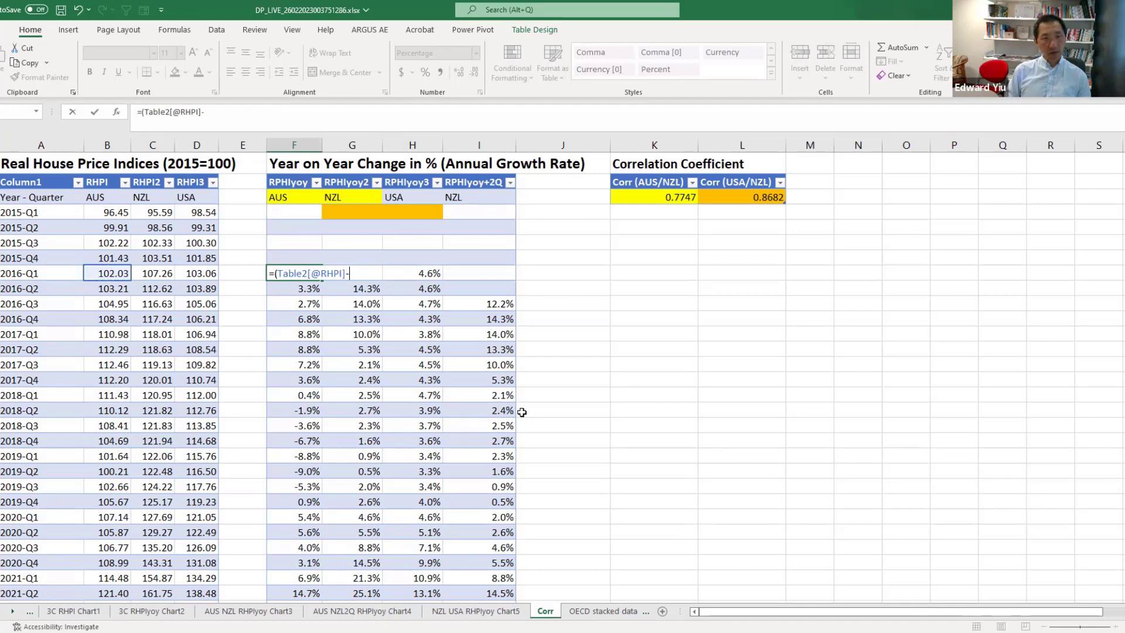
click(109, 211)
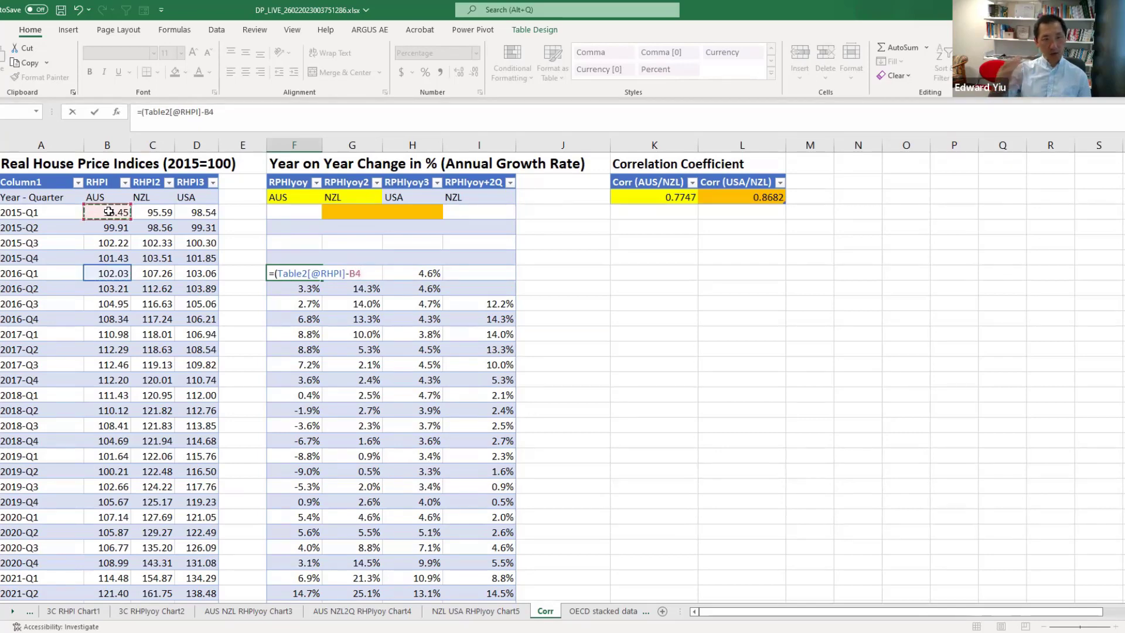
text()/)
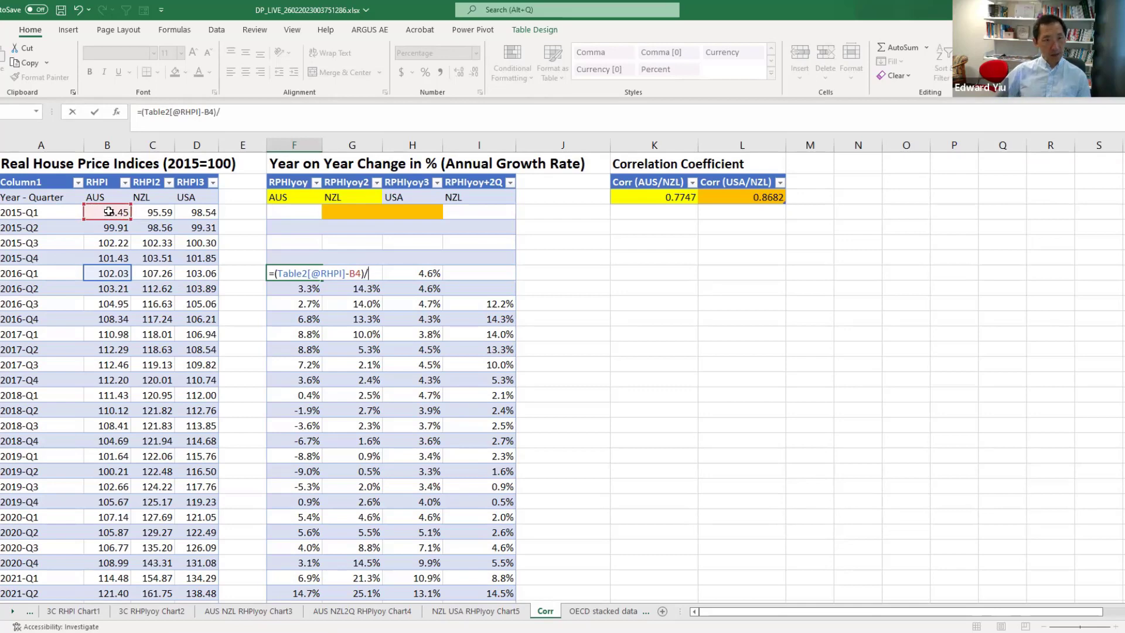
click(109, 211)
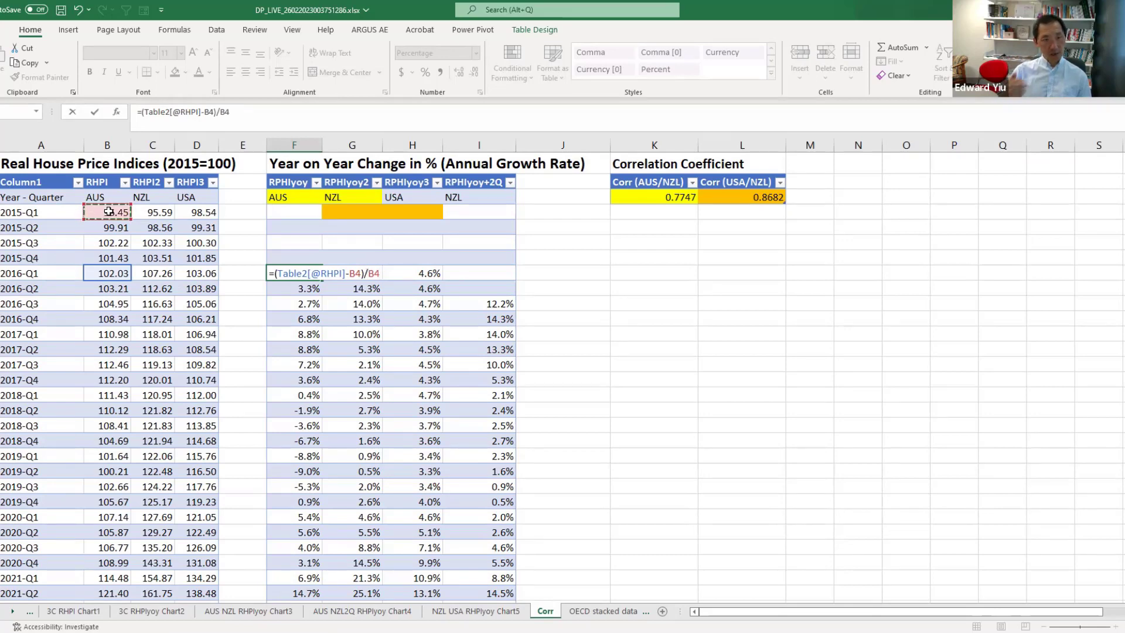
key(Return)
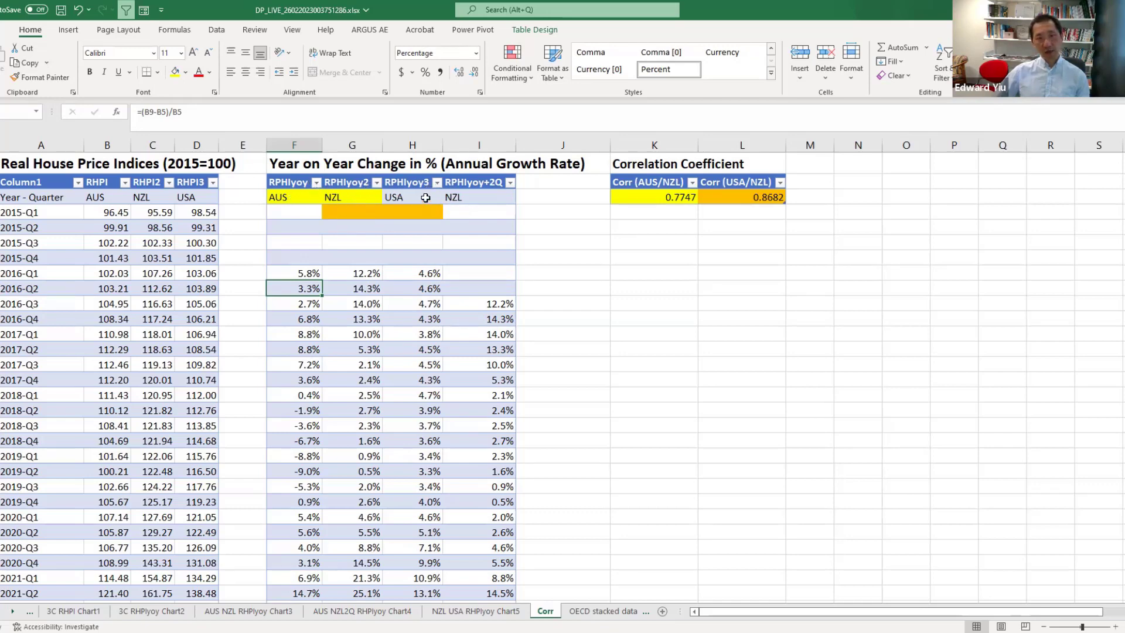
Insert a default line chart of the three year-on-year growth columns for AUS, NZL and USA.
drag(308, 273, 431, 570)
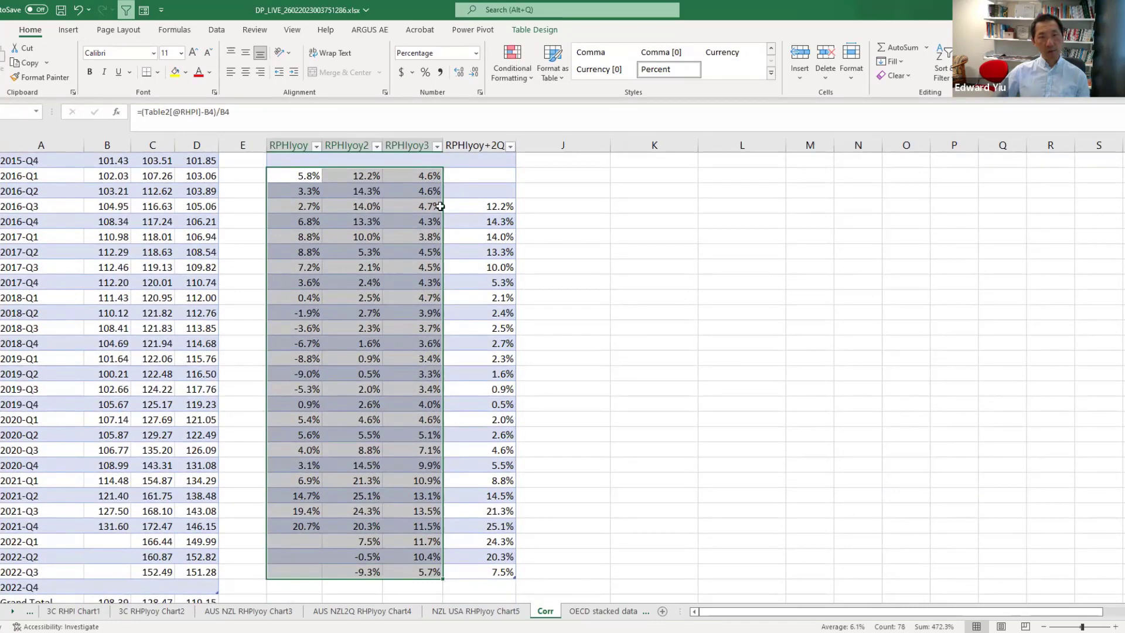
click(68, 31)
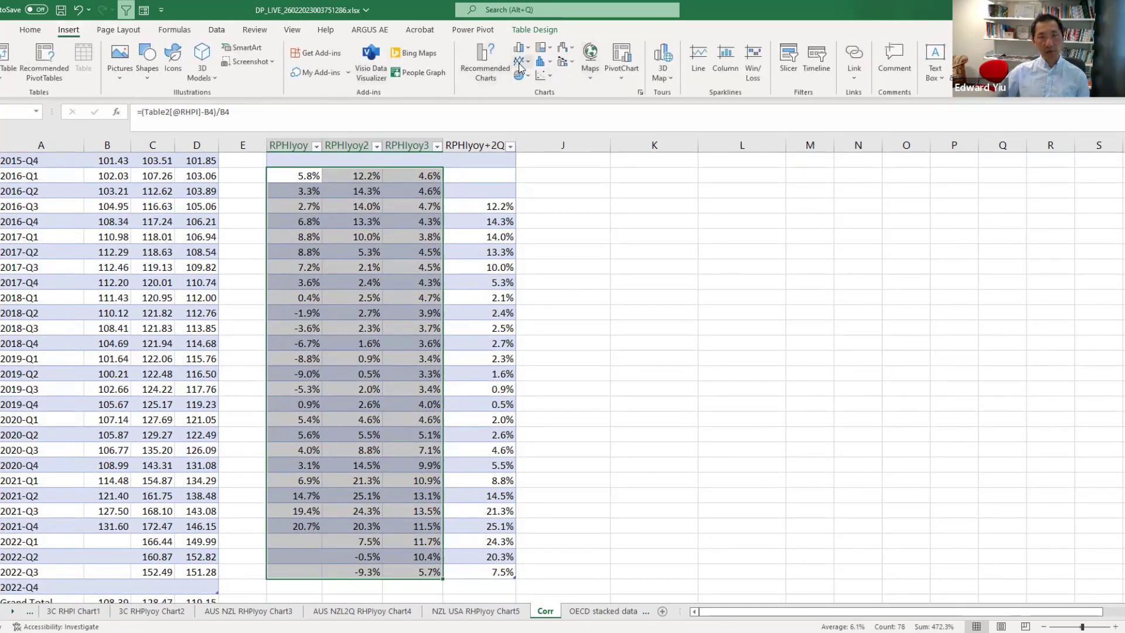
key(alt+F1)
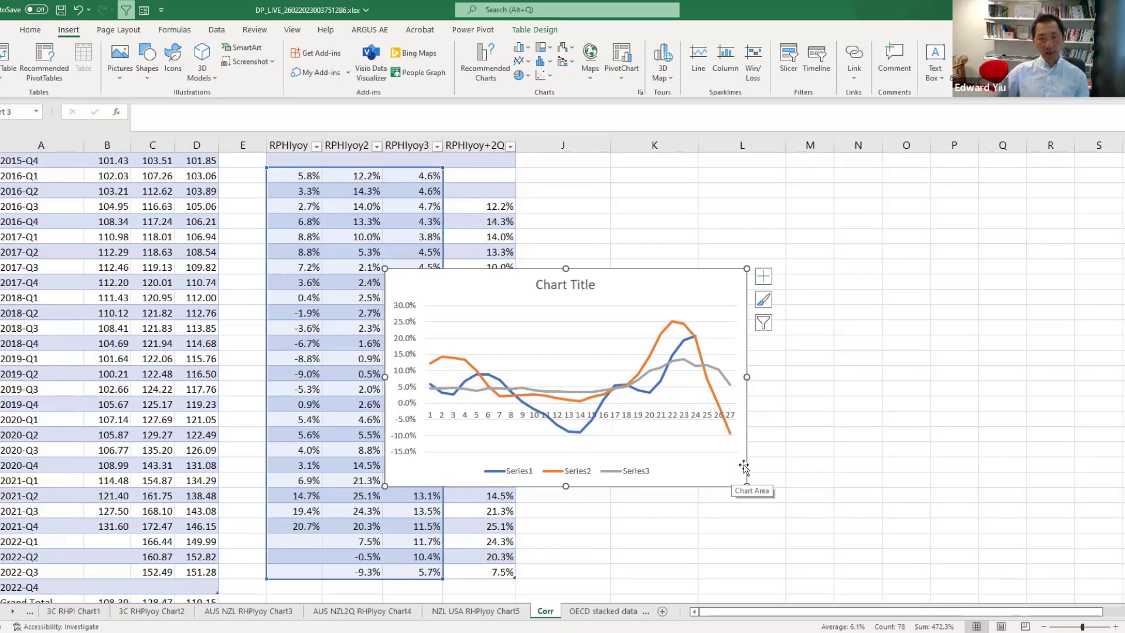
Open the 3C RHPIyoy Chart2 sheet to view the finished growth line chart, and return to Corr.
click(152, 611)
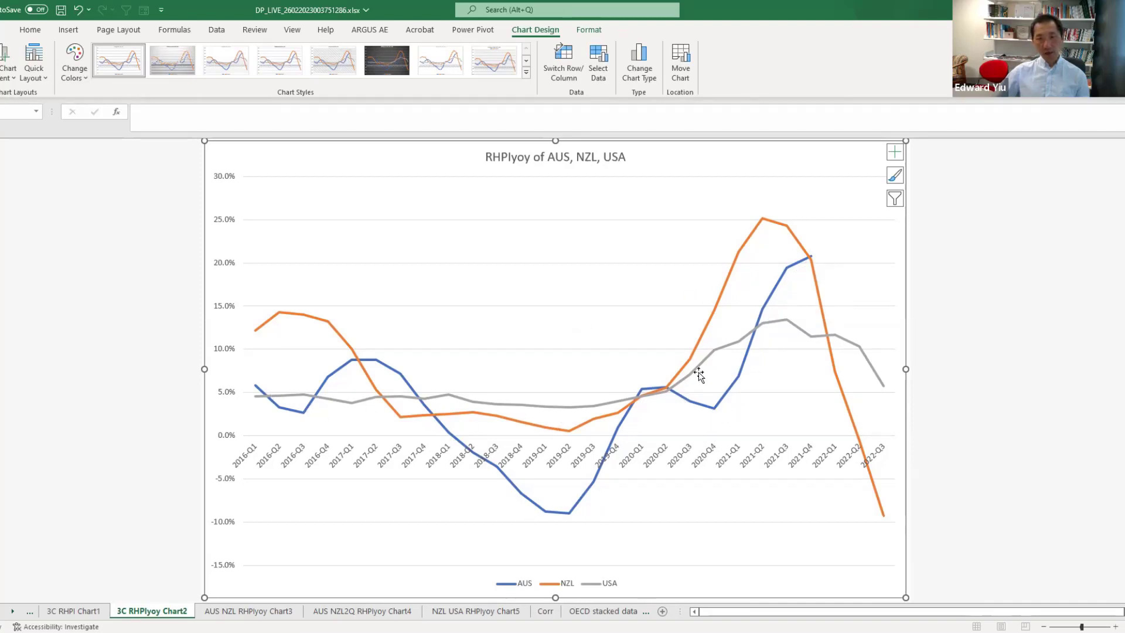
mouse_move(811, 345)
click(545, 611)
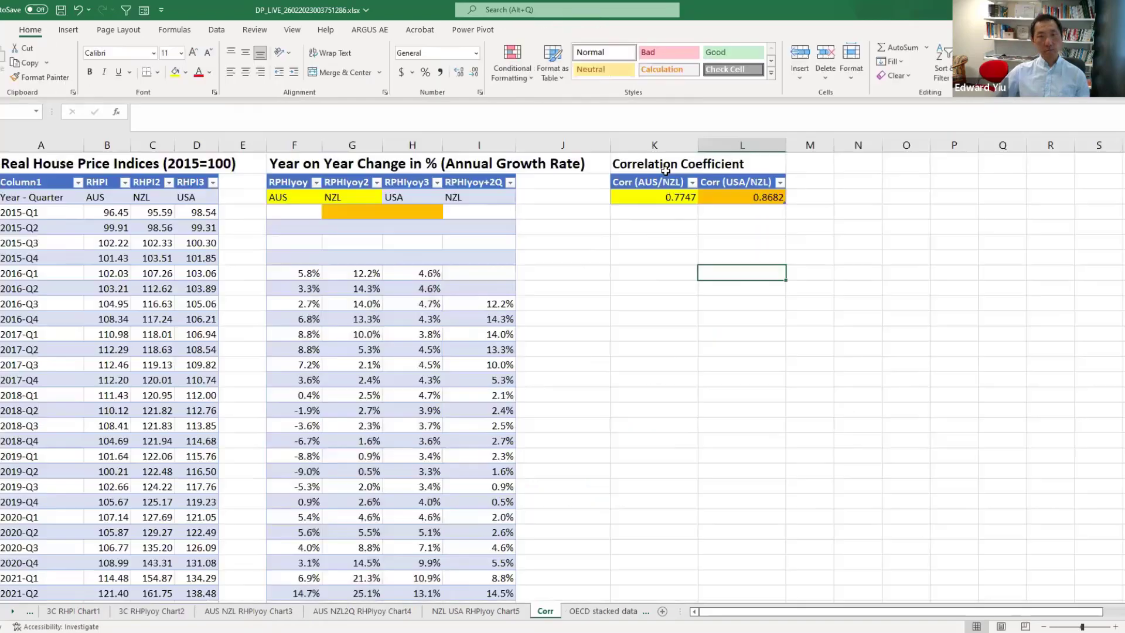
Rewrite the AUS/NZL correlation cell as =CORREL(F8:F34,G8:G34) using the AUS and NZL growth columns.
click(660, 197)
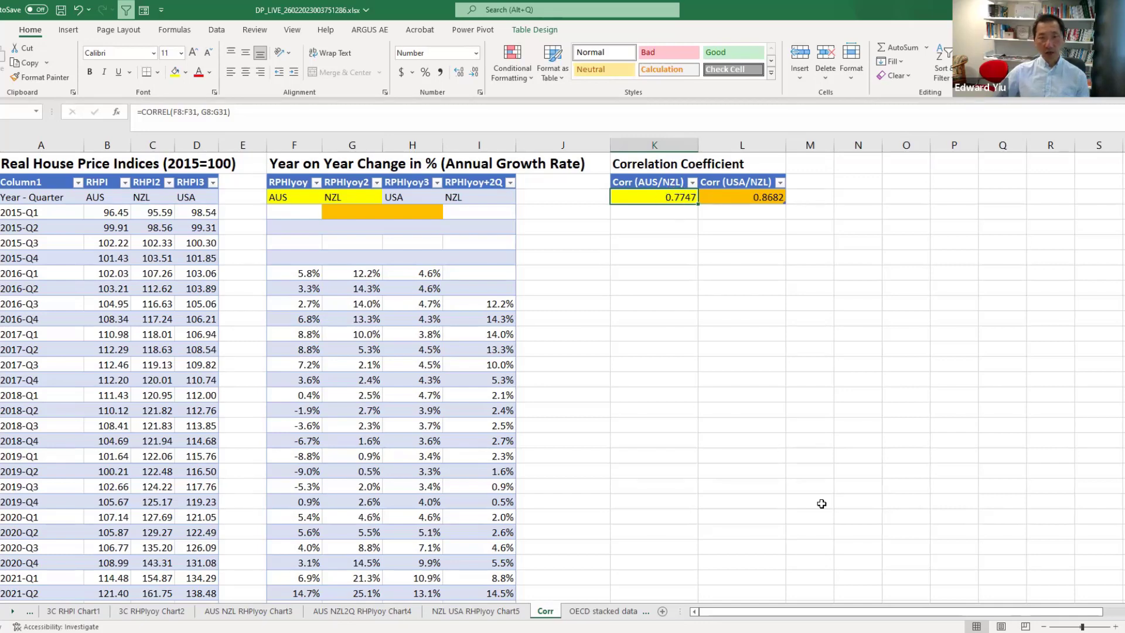
text(=CORREL(F8:F31, G8:G31)
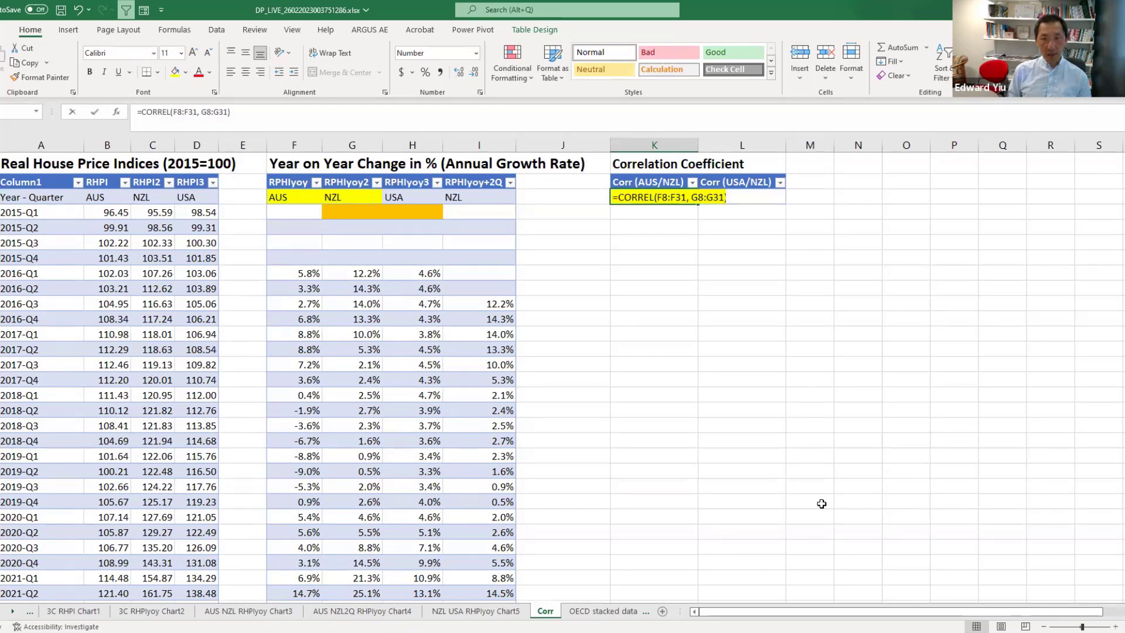
key(BackSpace)
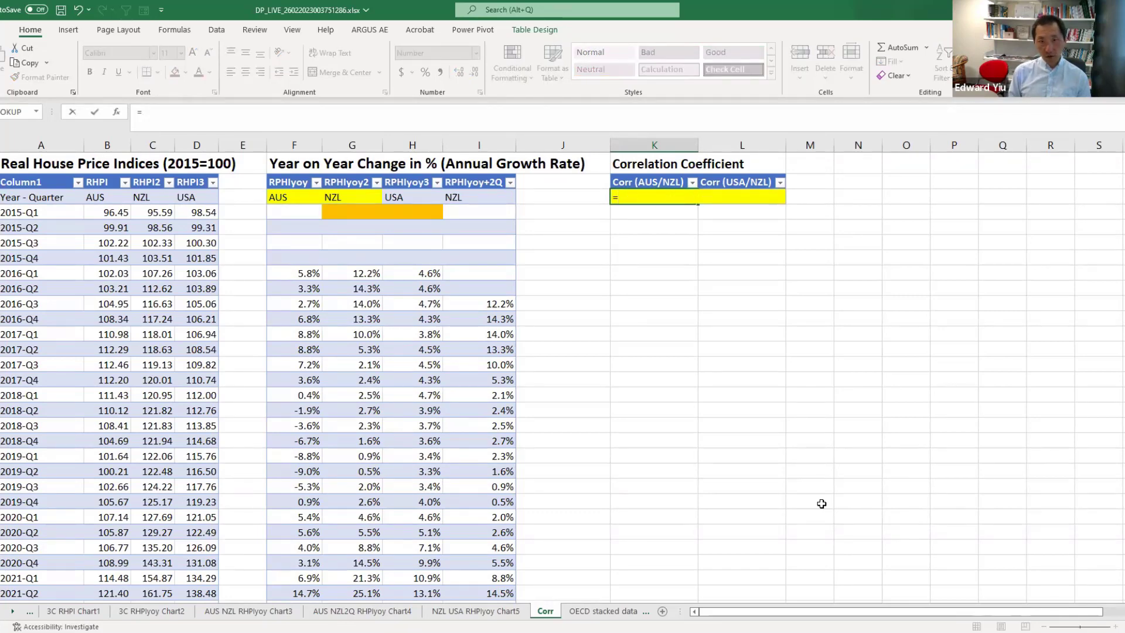
text(correl)
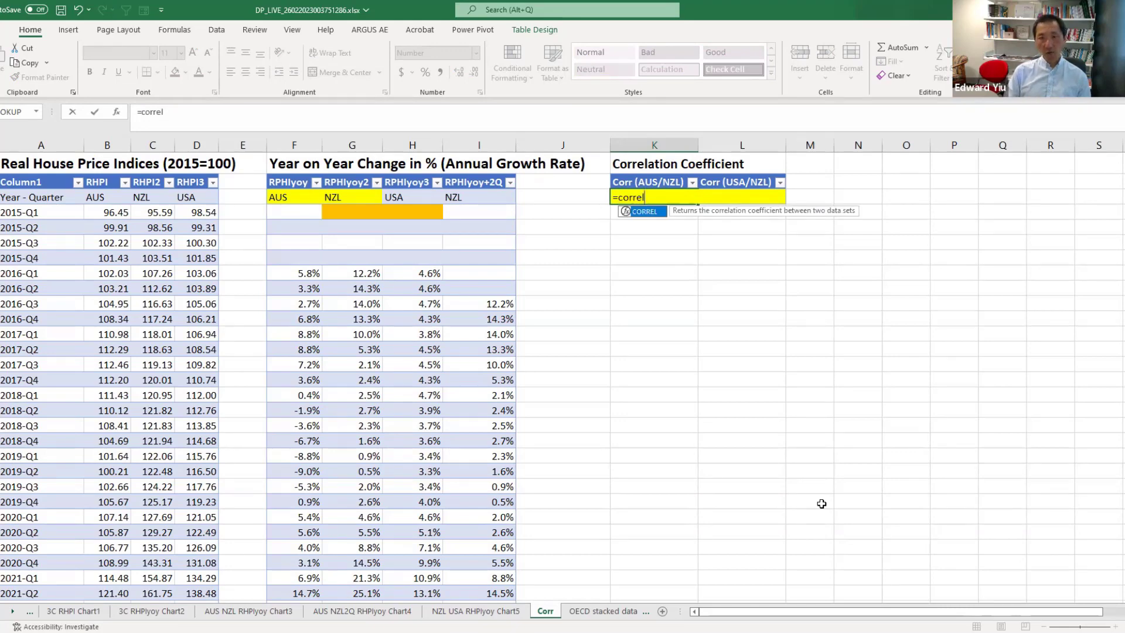
text(()
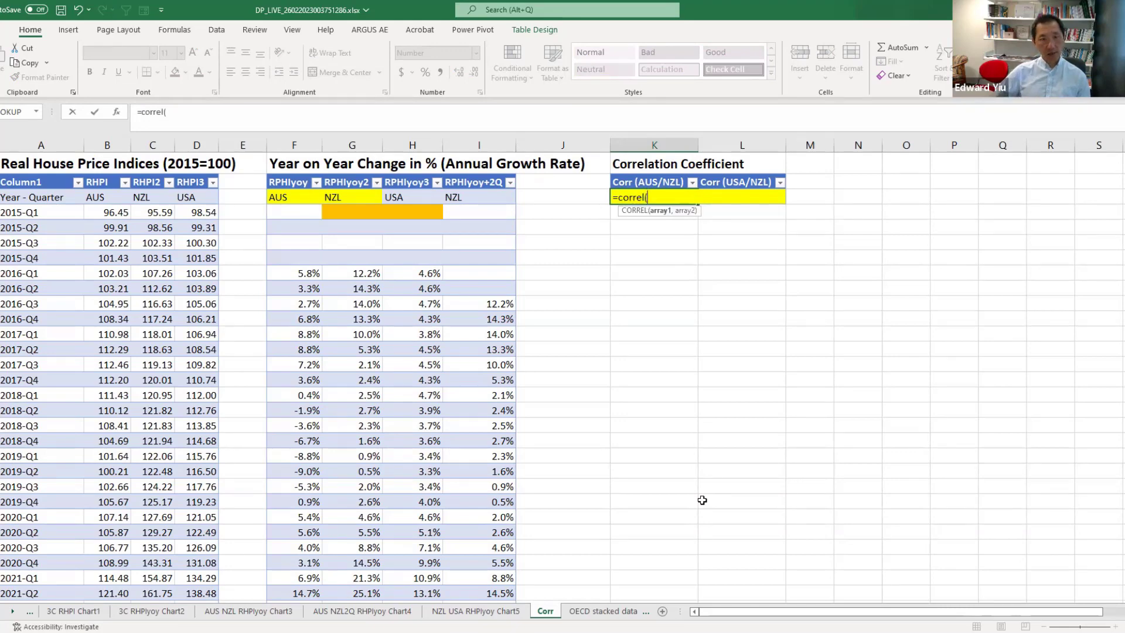
click(306, 274)
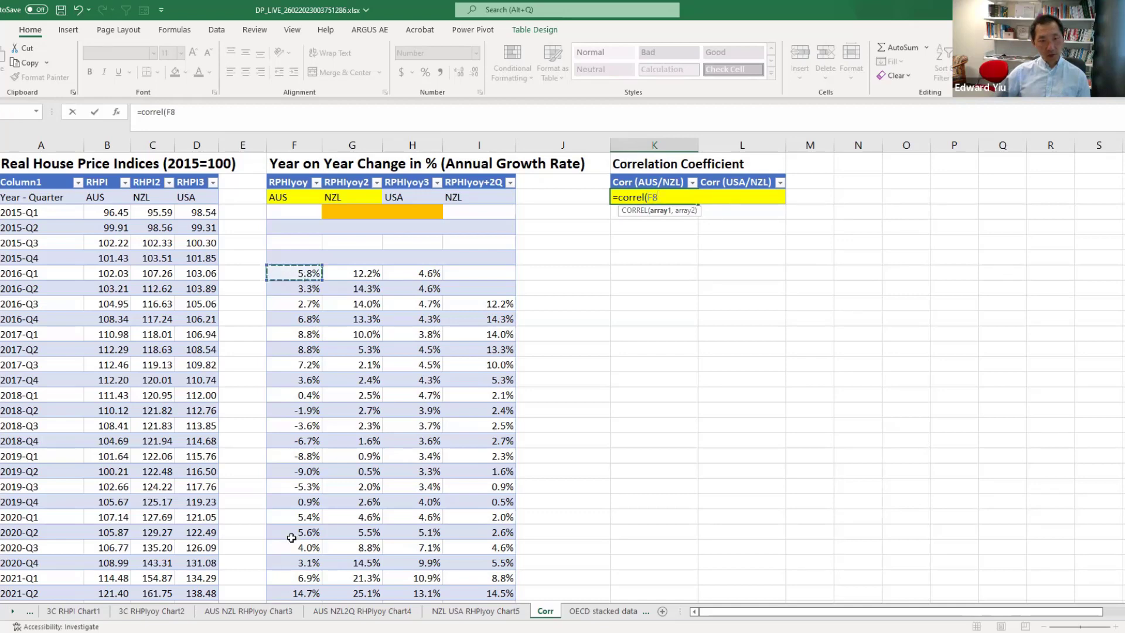
key(ctrl+shift+Down)
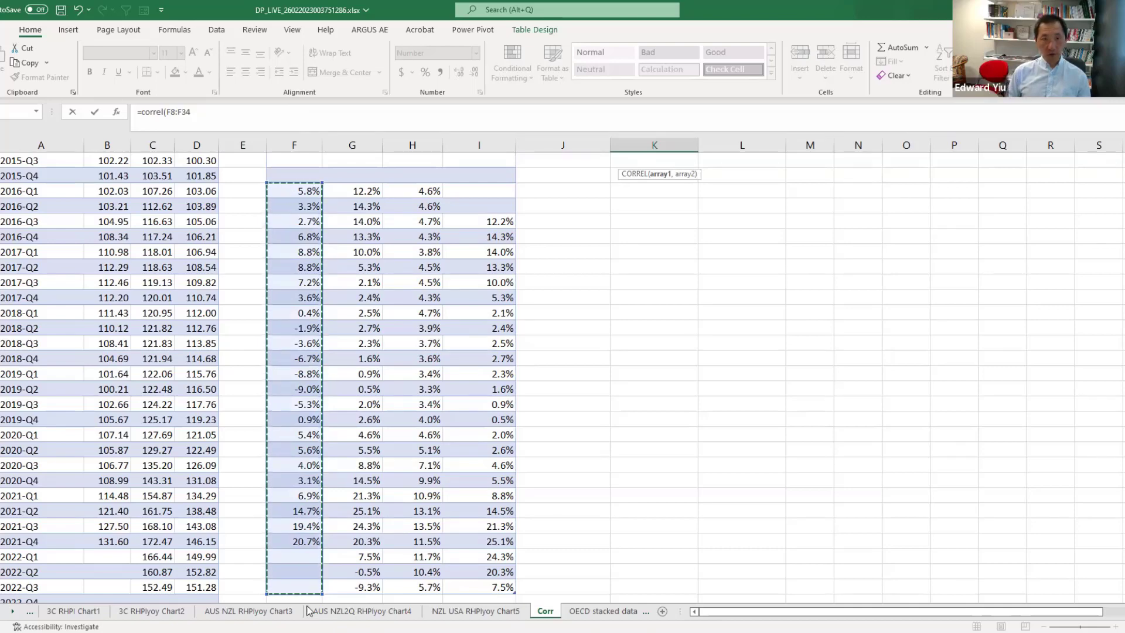
text(,)
scroll(727, 521, up, 2)
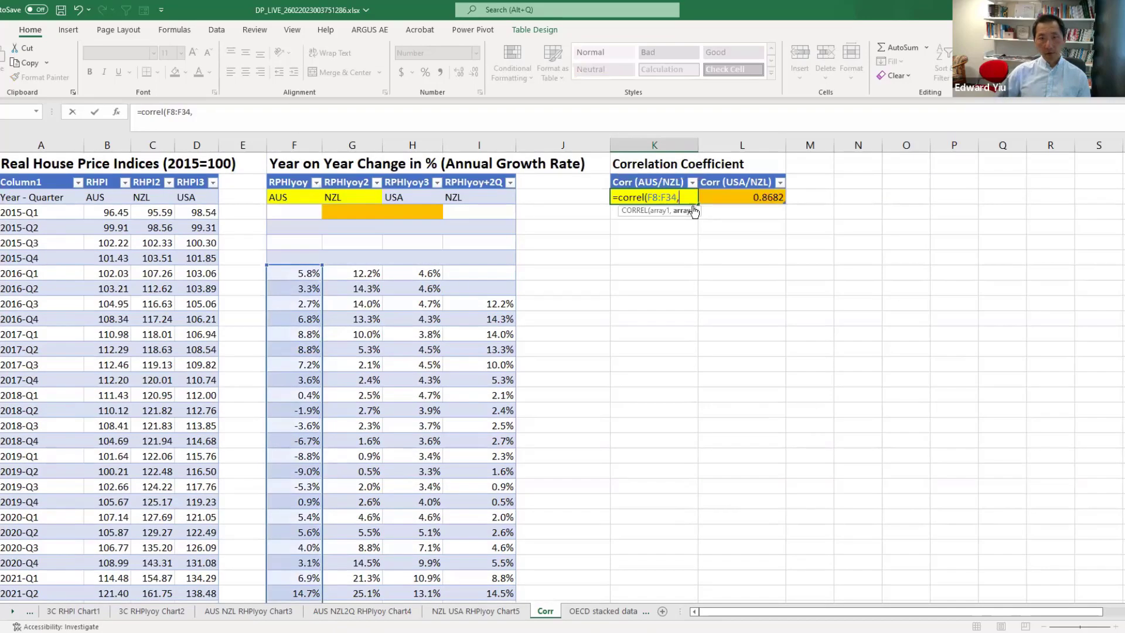
drag(355, 272, 356, 317)
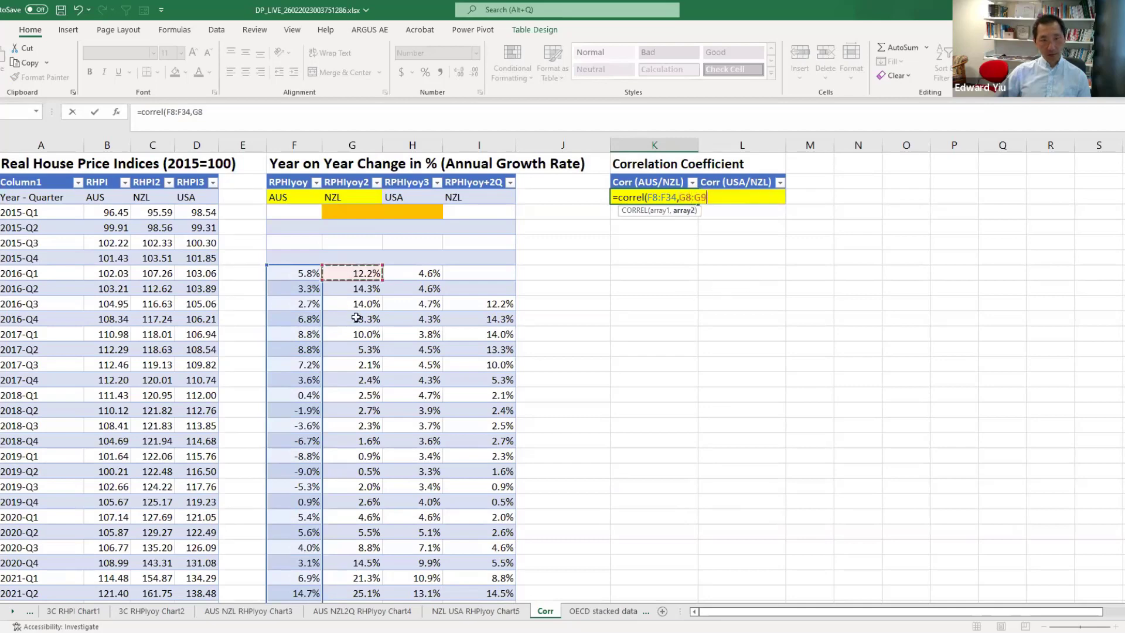
drag(347, 572, 349, 577)
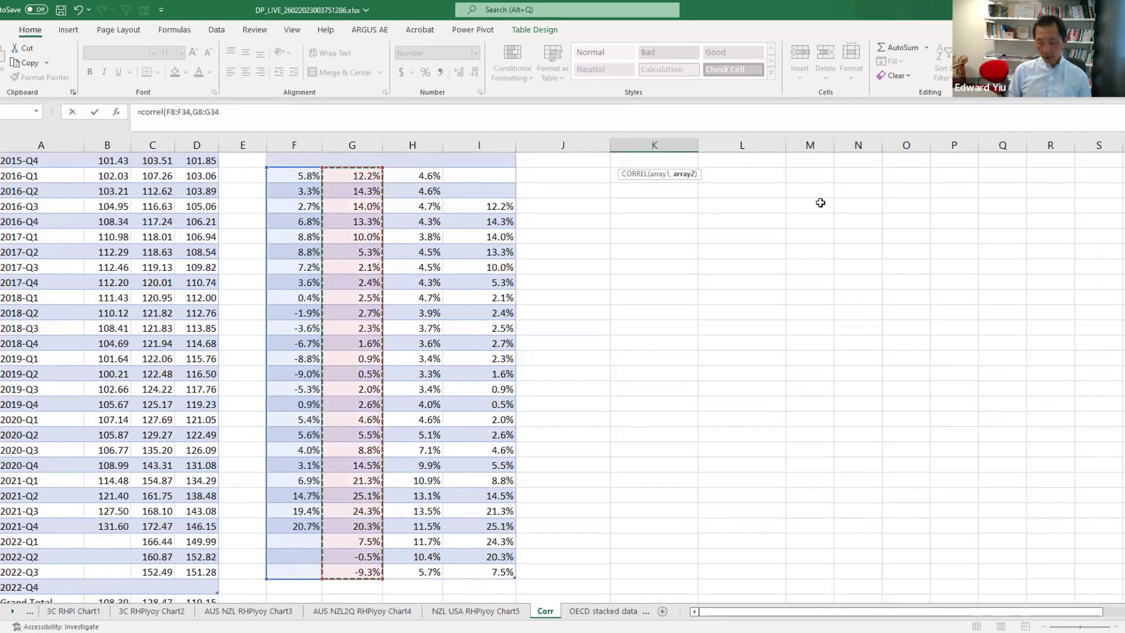
text())
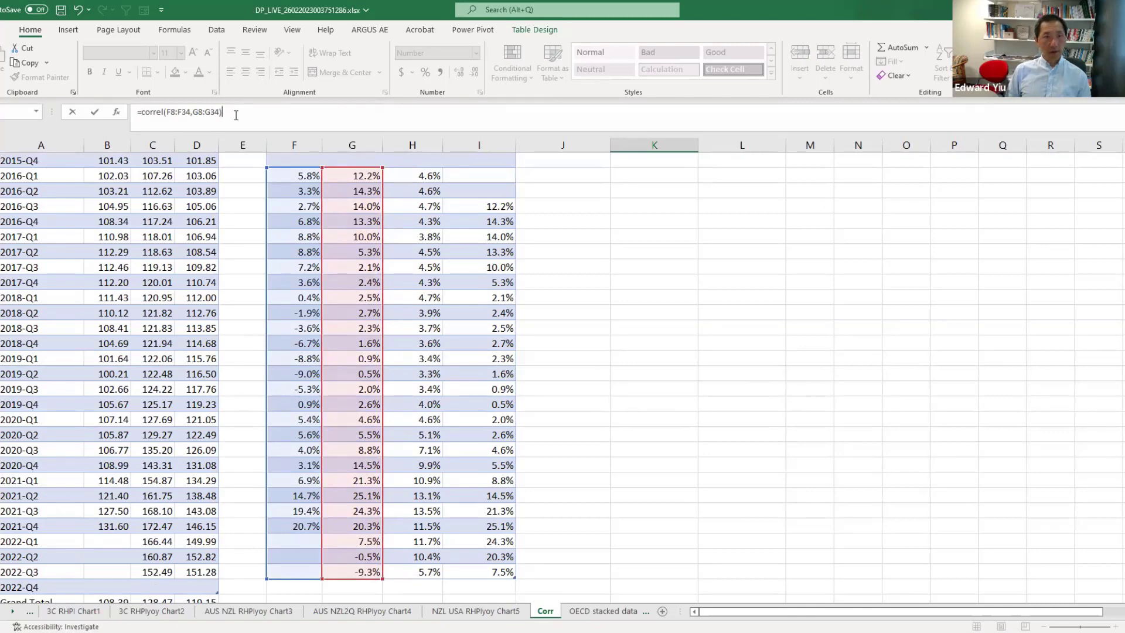
key(Return)
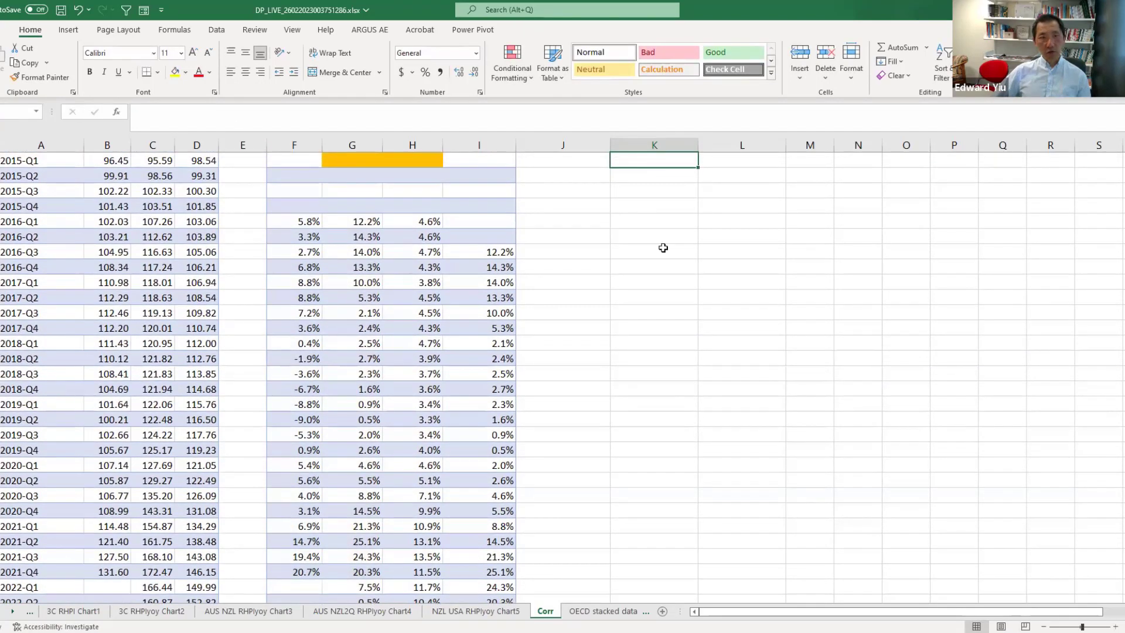
Review both correlation formulas and the AUS–NZL and NZL–USA scatterplot sheets.
scroll(662, 248, up, 1)
click(664, 198)
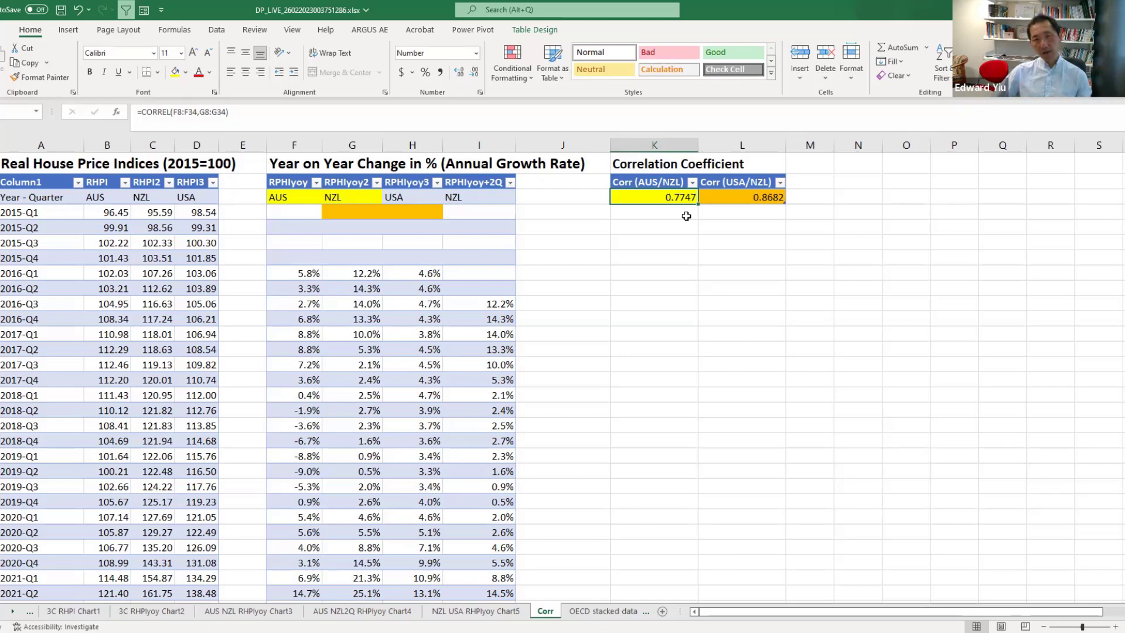
click(752, 197)
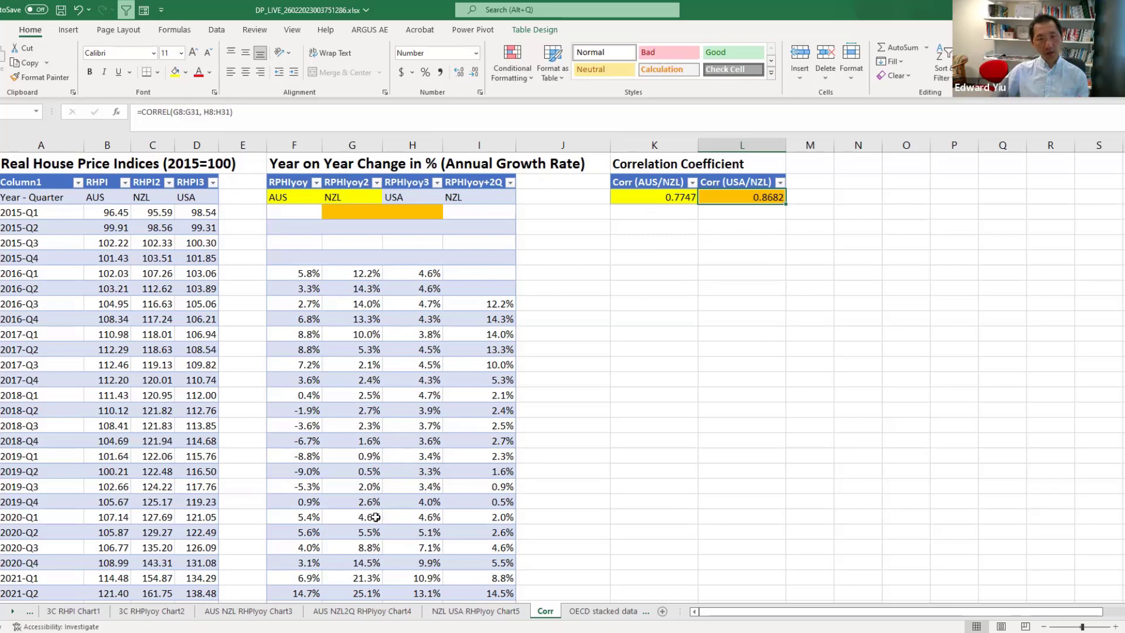
click(253, 615)
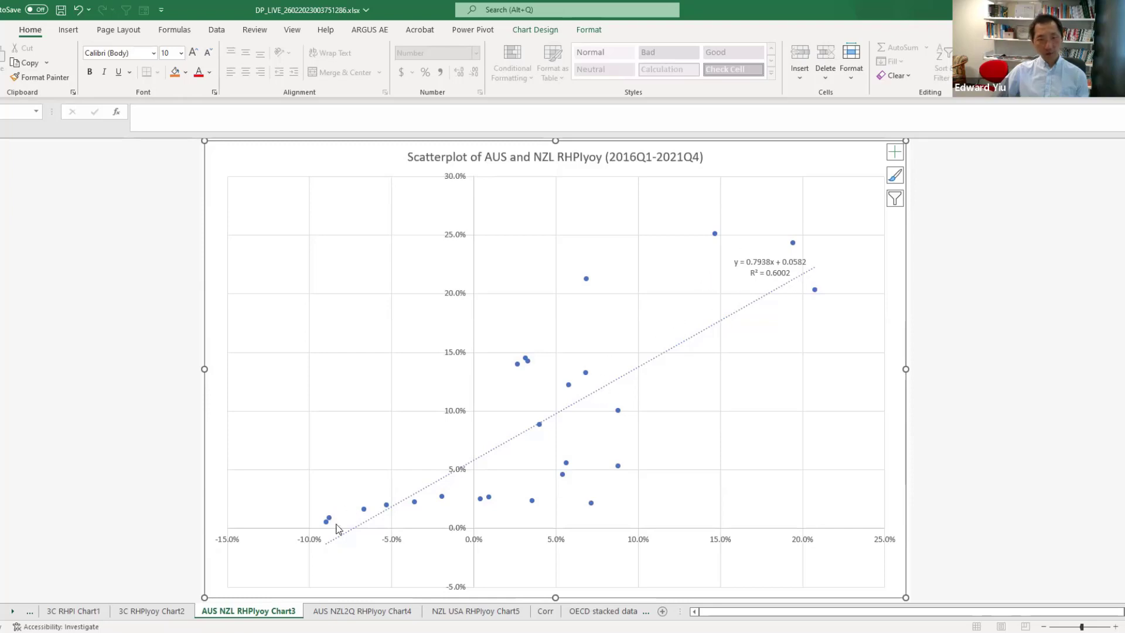
click(651, 360)
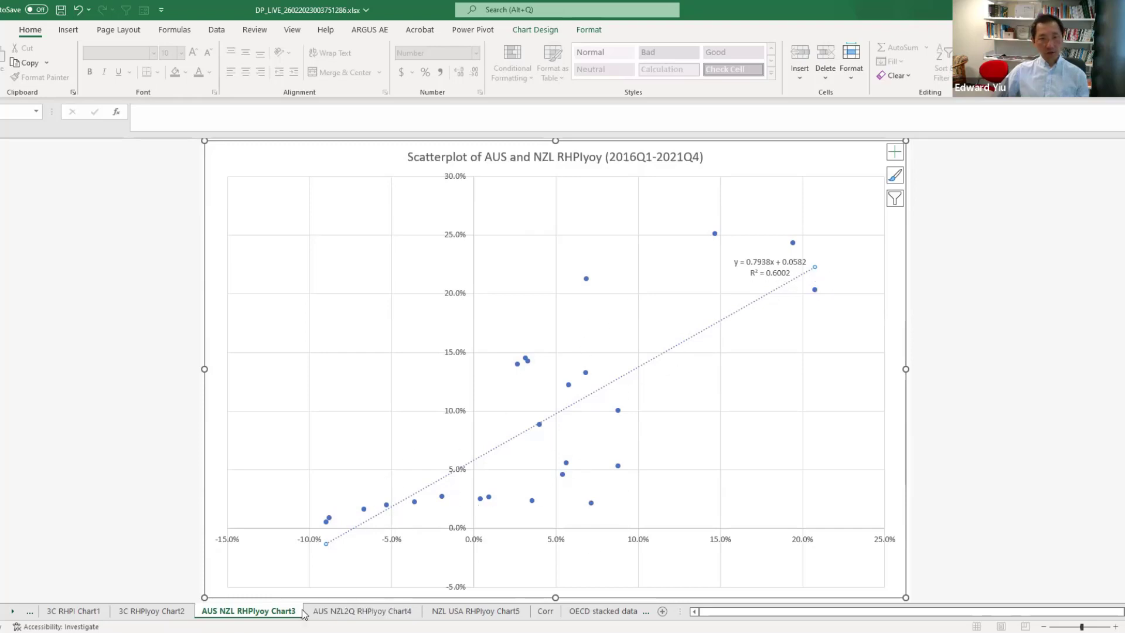
click(475, 611)
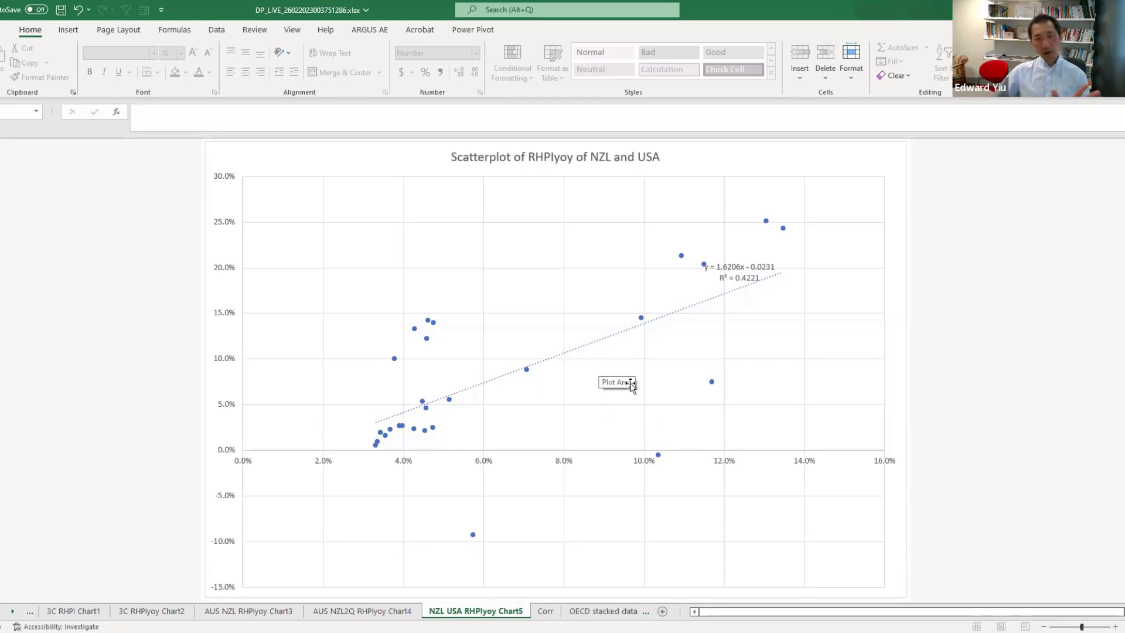
click(545, 611)
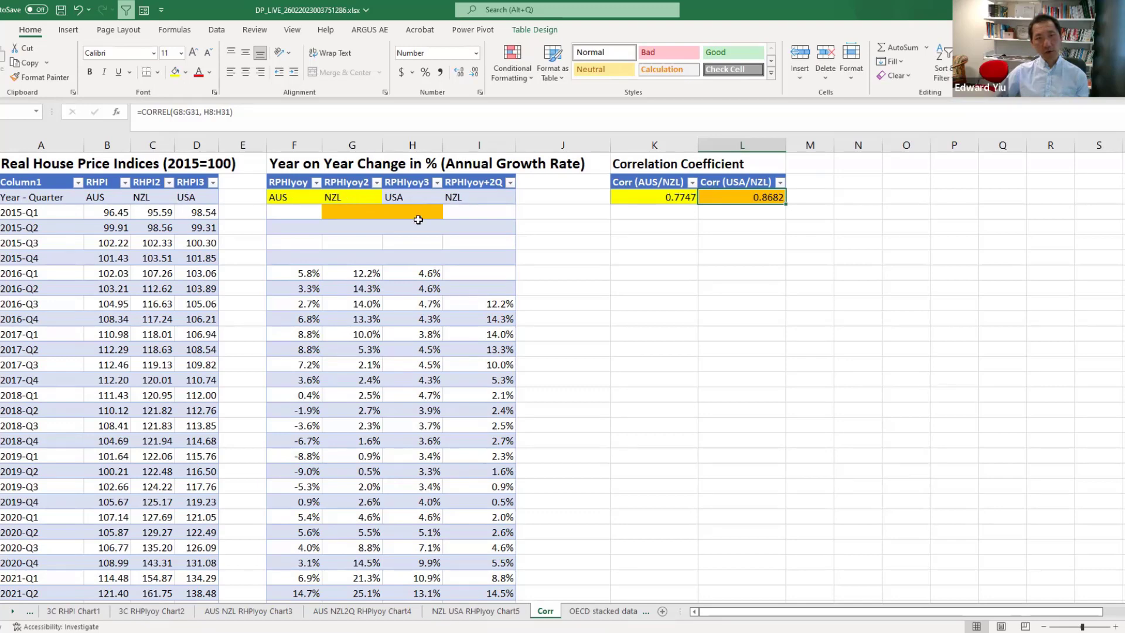
Insert a scatter chart of the NZL and USA year-on-year growth columns.
drag(368, 272, 401, 587)
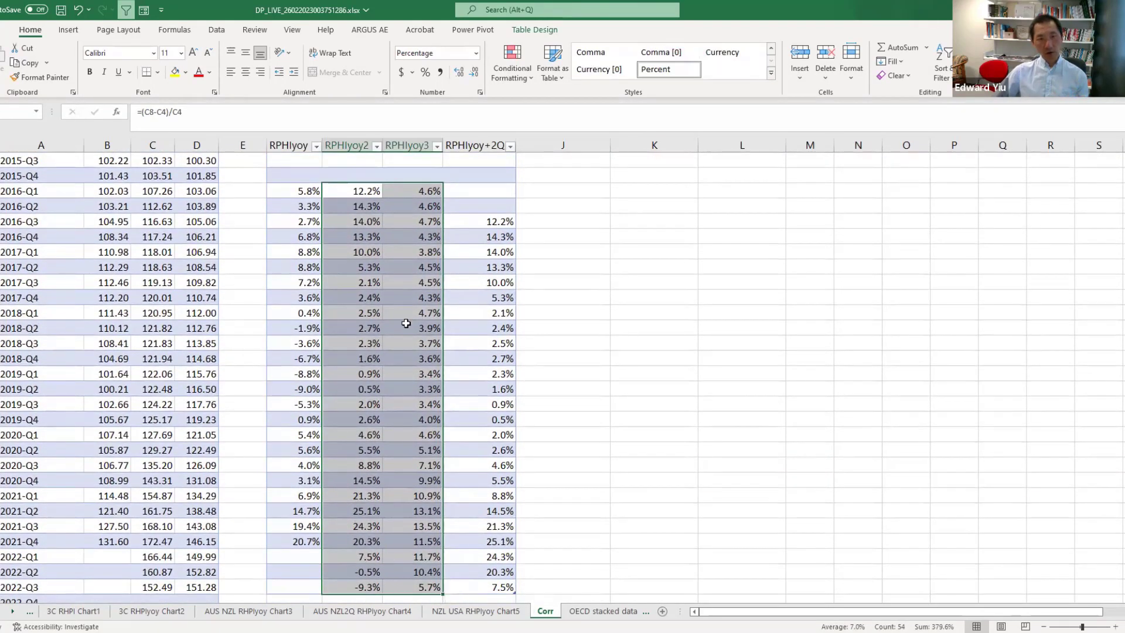
click(77, 30)
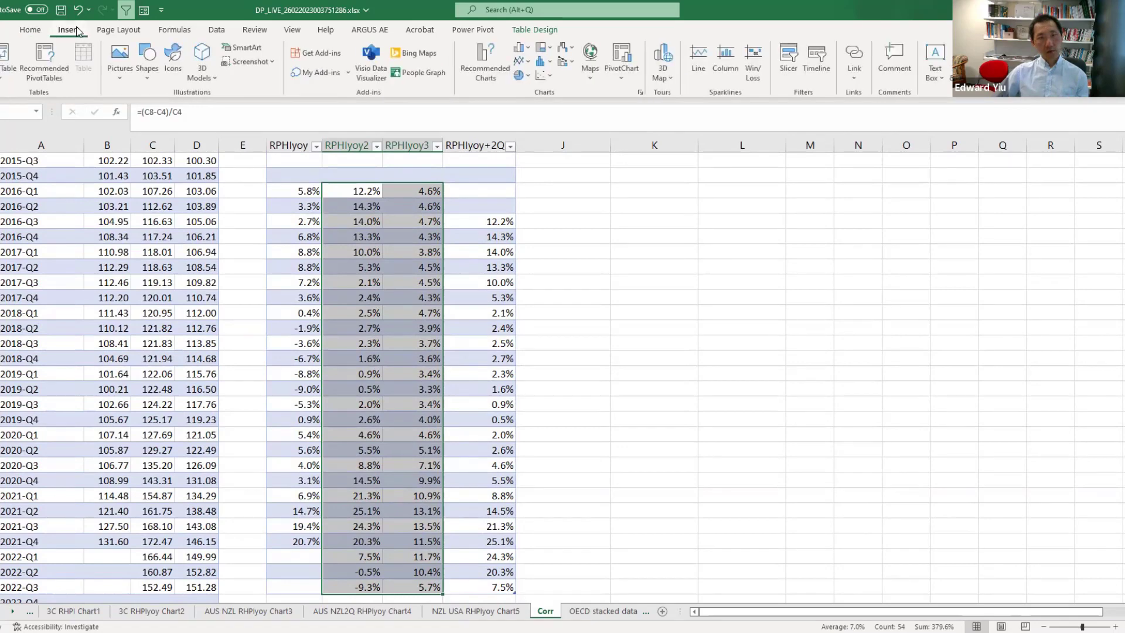
click(543, 79)
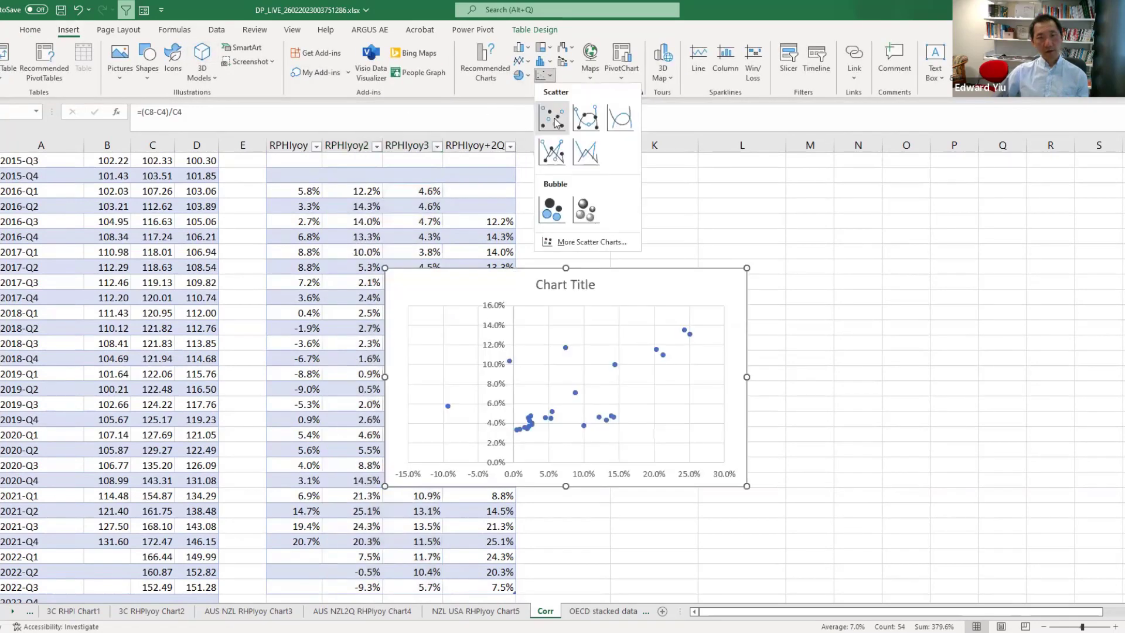
click(554, 118)
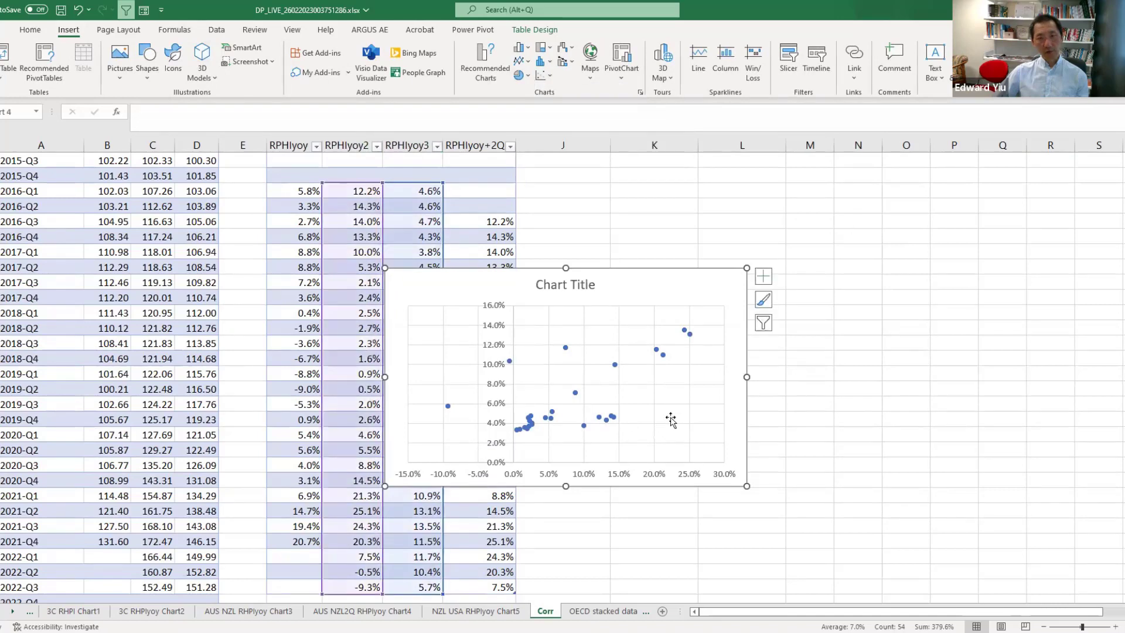
Add a linear trendline to the scatter series and display its equation and R-squared value on the chart.
click(530, 423)
mouse_move(531, 424)
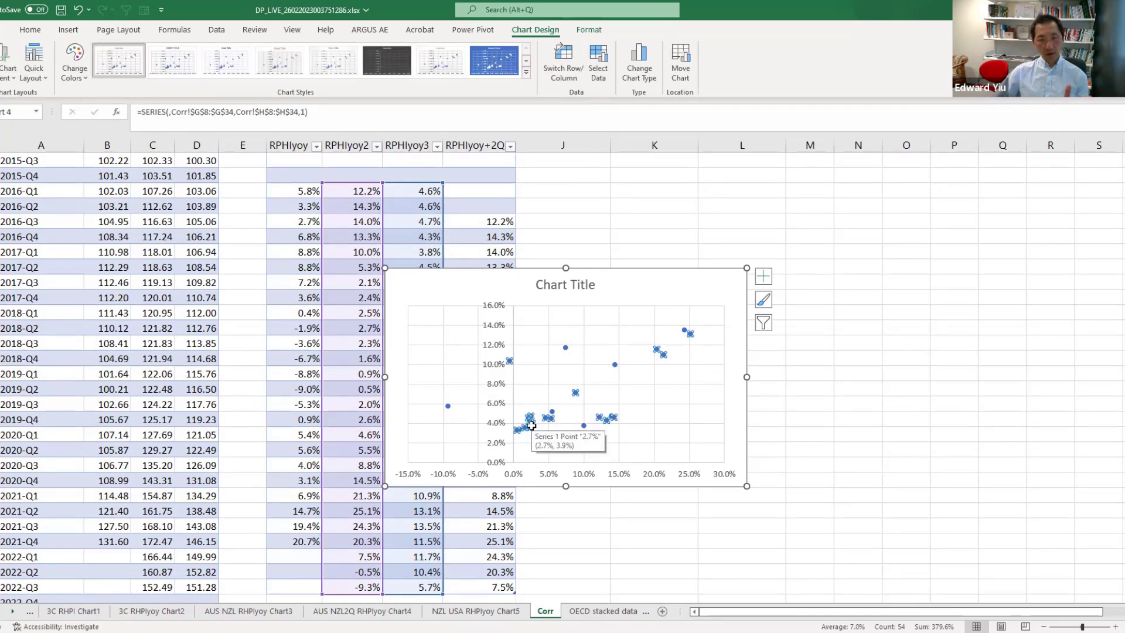
right_click(531, 427)
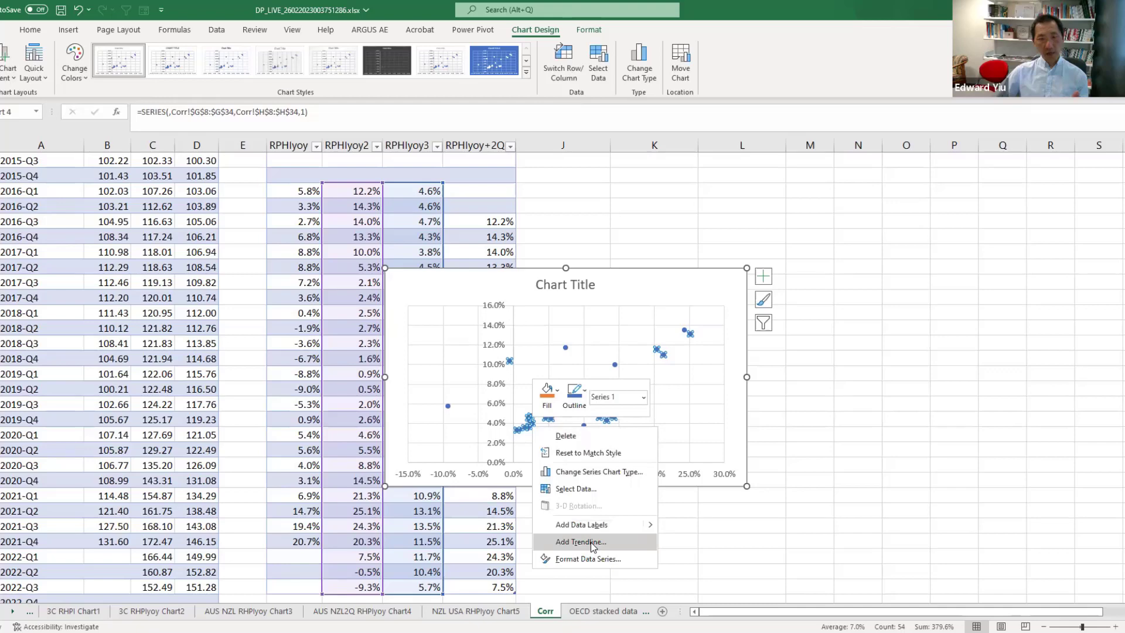
click(591, 542)
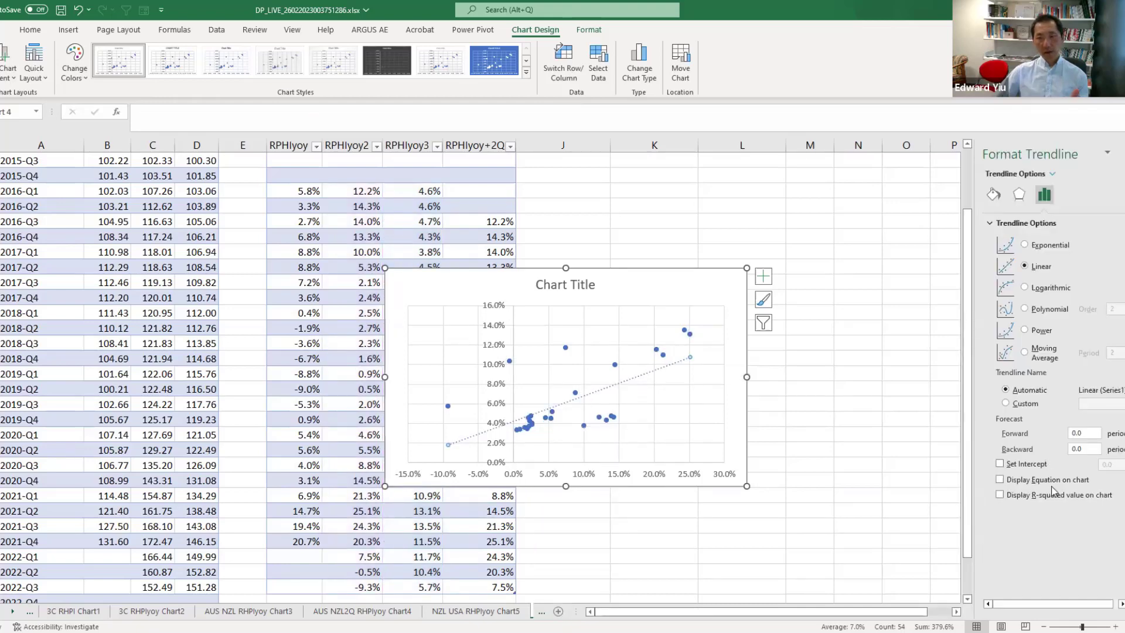
click(1000, 480)
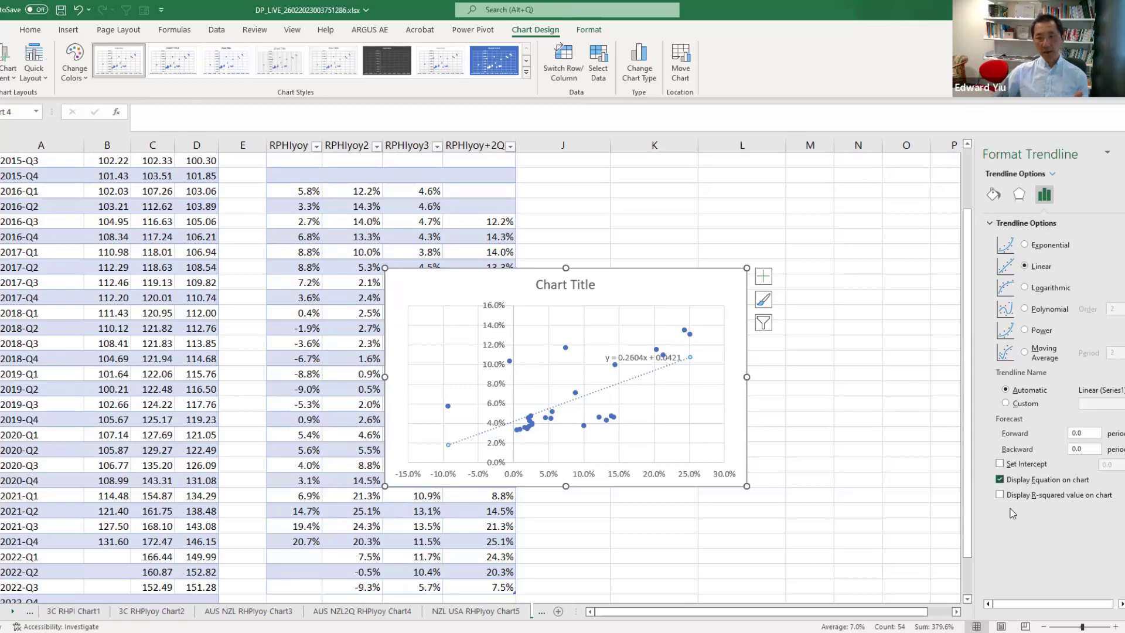
drag(639, 359, 672, 390)
click(1000, 495)
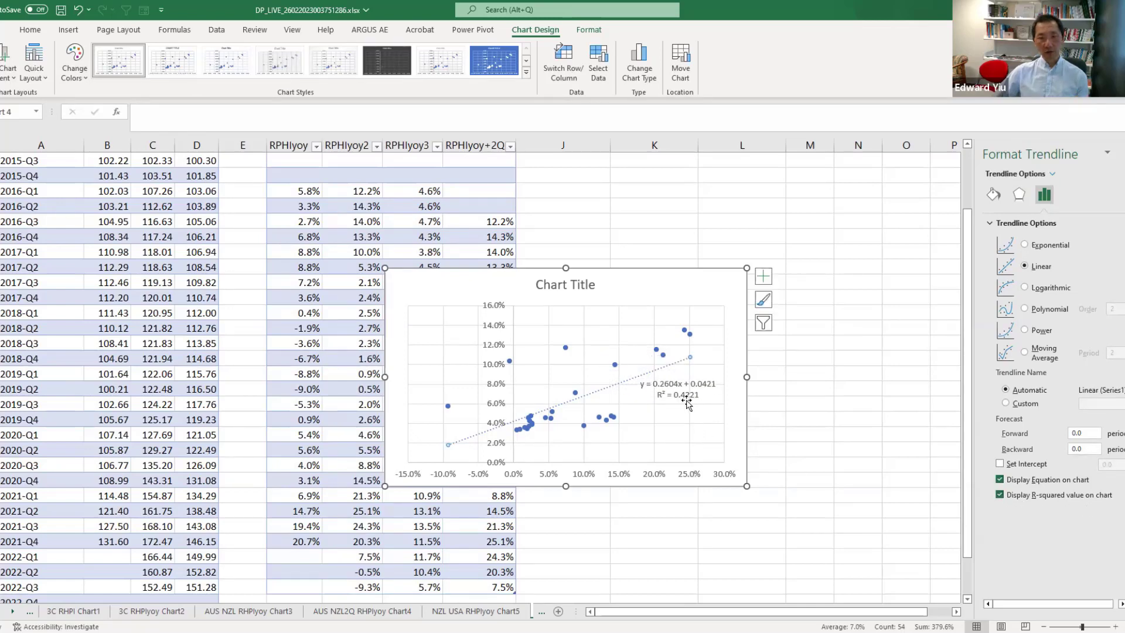
Title the chart 'Scatterplot of NZL RHPIyoy and USA RHPIyoy' and start moving the chart.
click(540, 284)
drag(537, 285, 602, 284)
text(S)
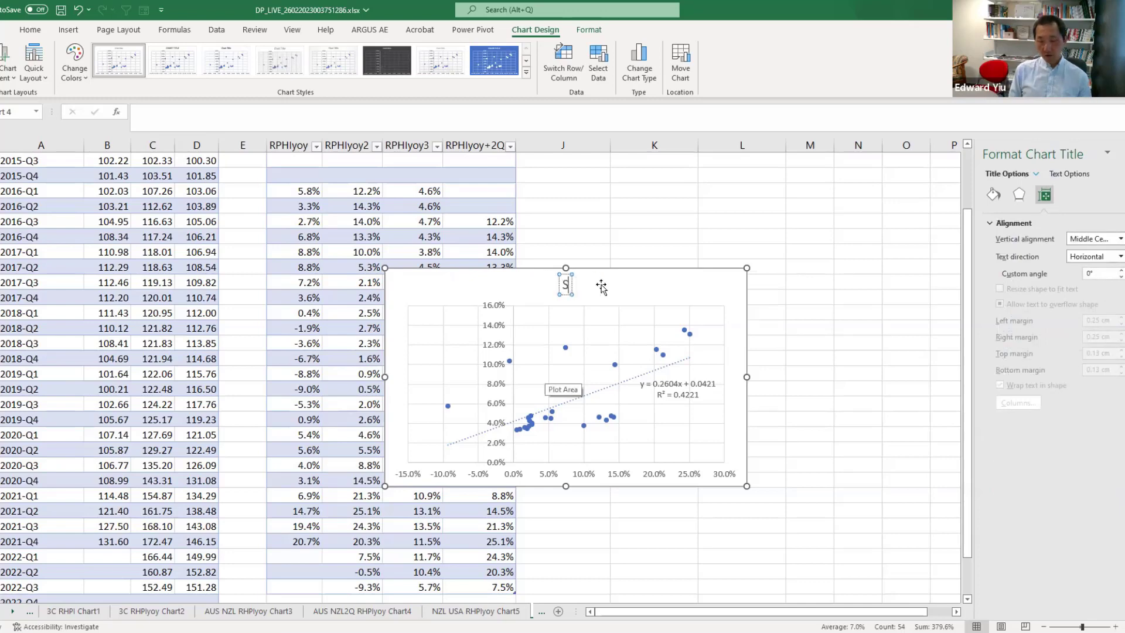
text(catterplot of NZL RHPIyoy and USA RHPIyoy)
right_click(745, 411)
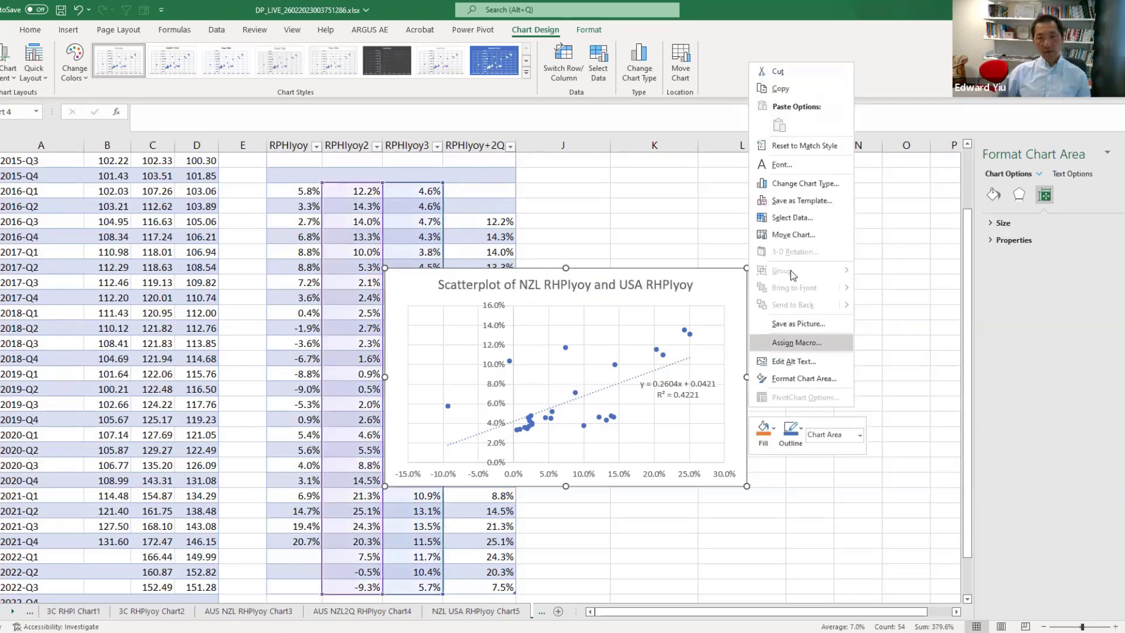
click(755, 234)
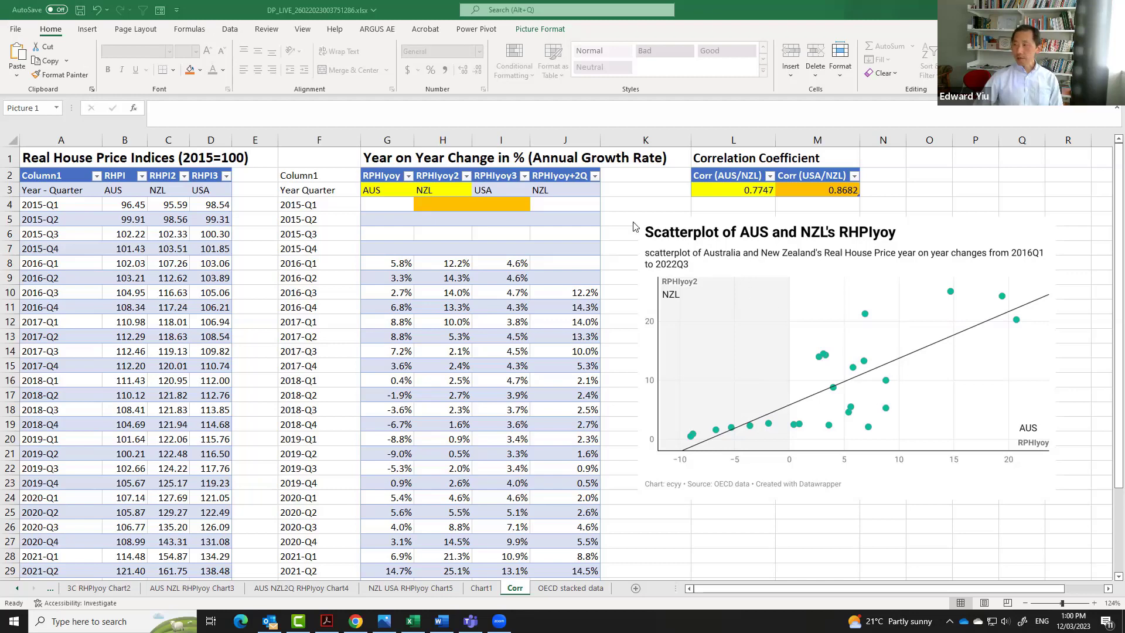
Select the Year Quarter and AUS, NZL, USA growth table and switch to Datawrapper in the browser.
click(387, 190)
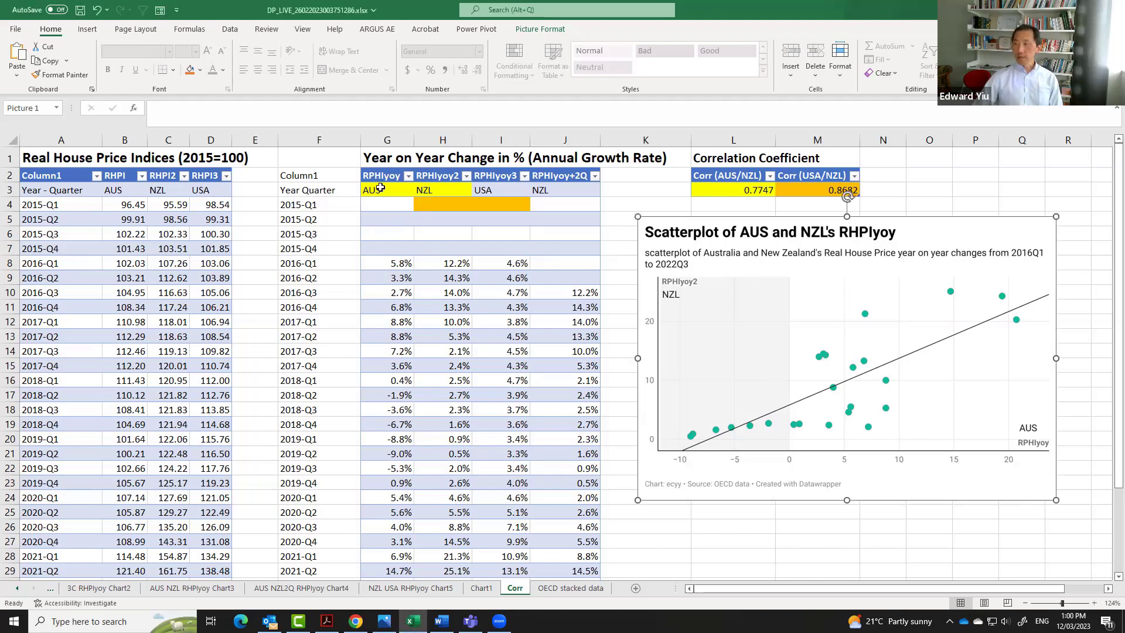
drag(319, 175, 504, 521)
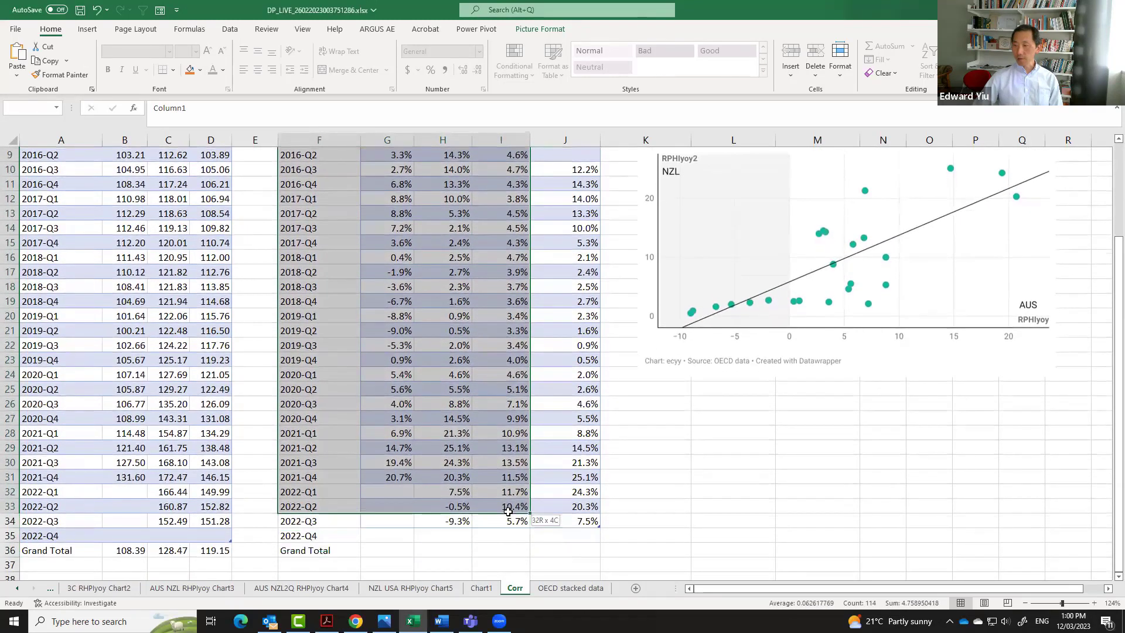
key(alt+Tab)
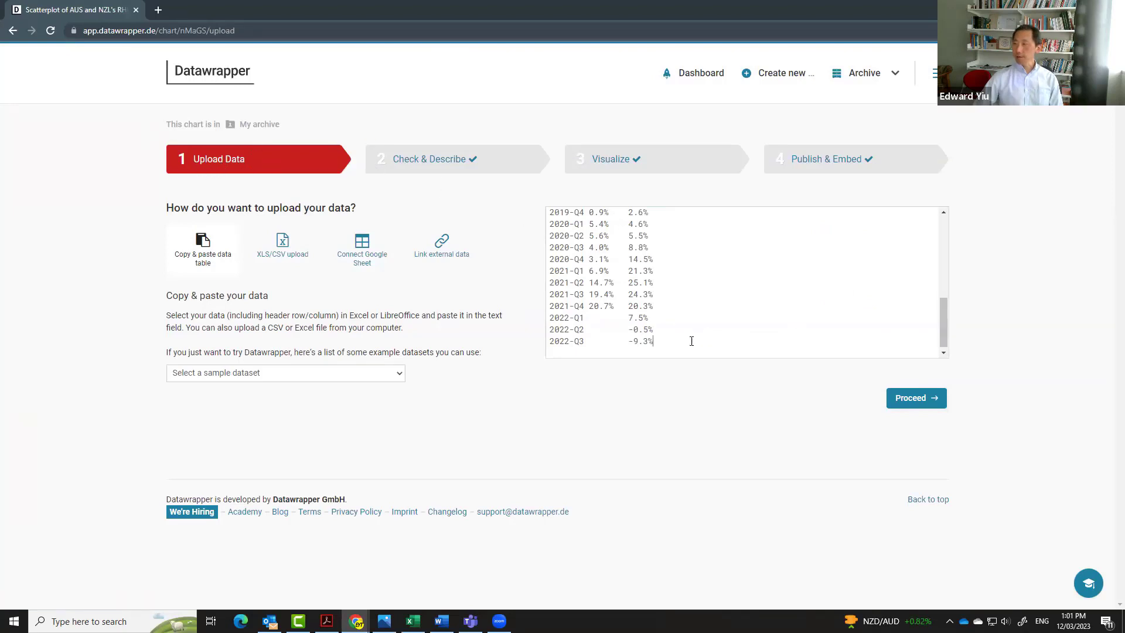
Replace the Datawrapper upload data with the pasted growth table and proceed to visualizing.
drag(691, 341, 504, 88)
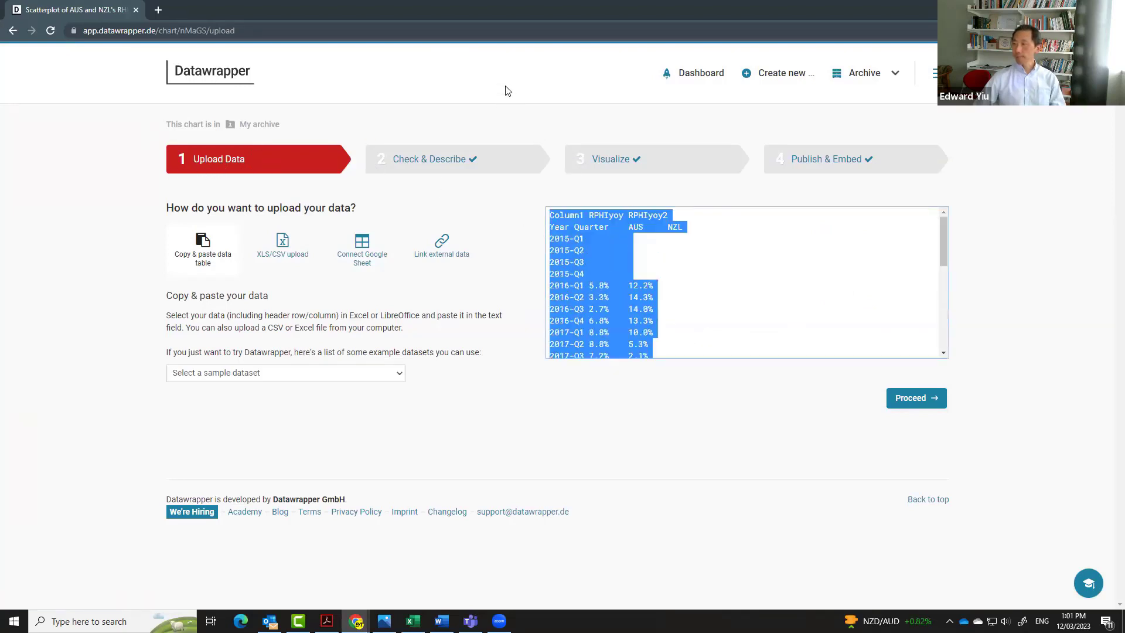
right_click(565, 218)
click(597, 308)
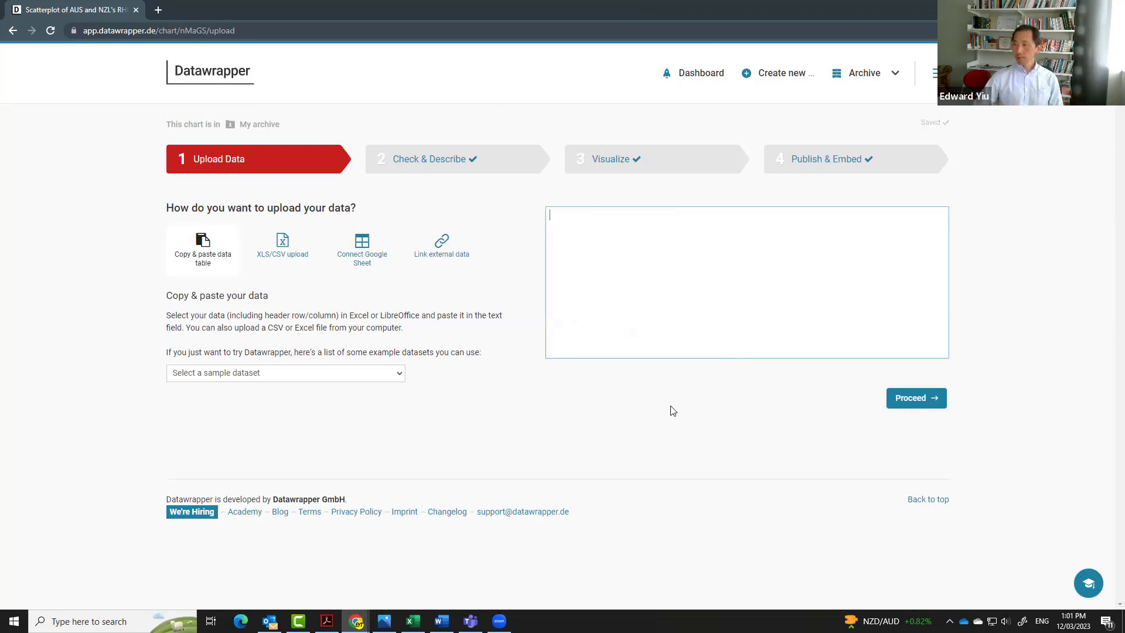
drag(940, 334, 954, 201)
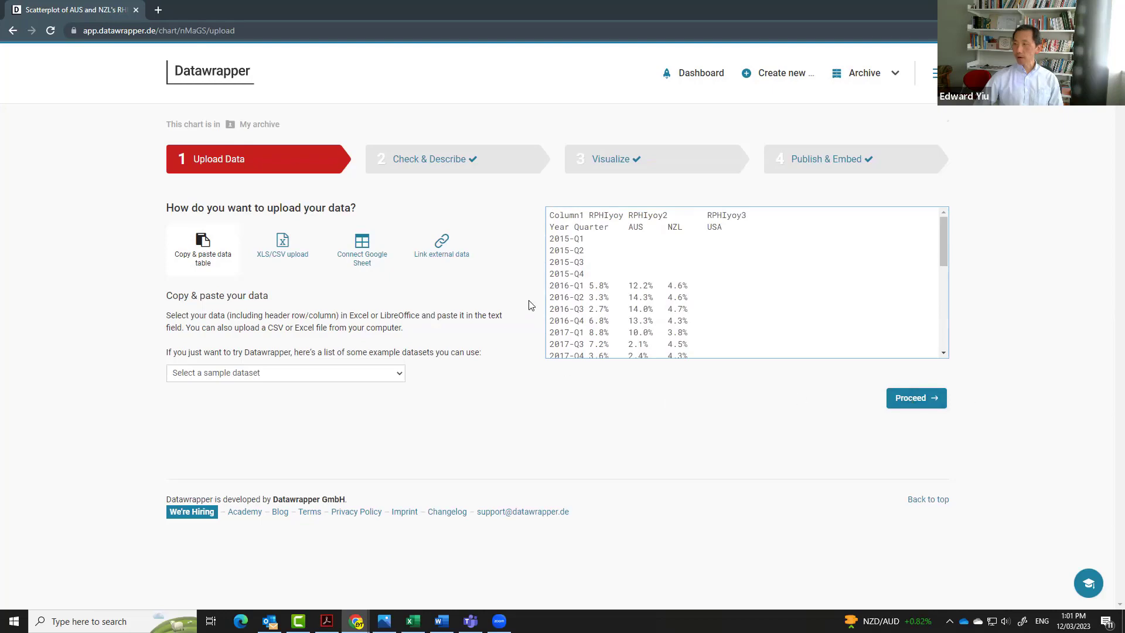
click(916, 398)
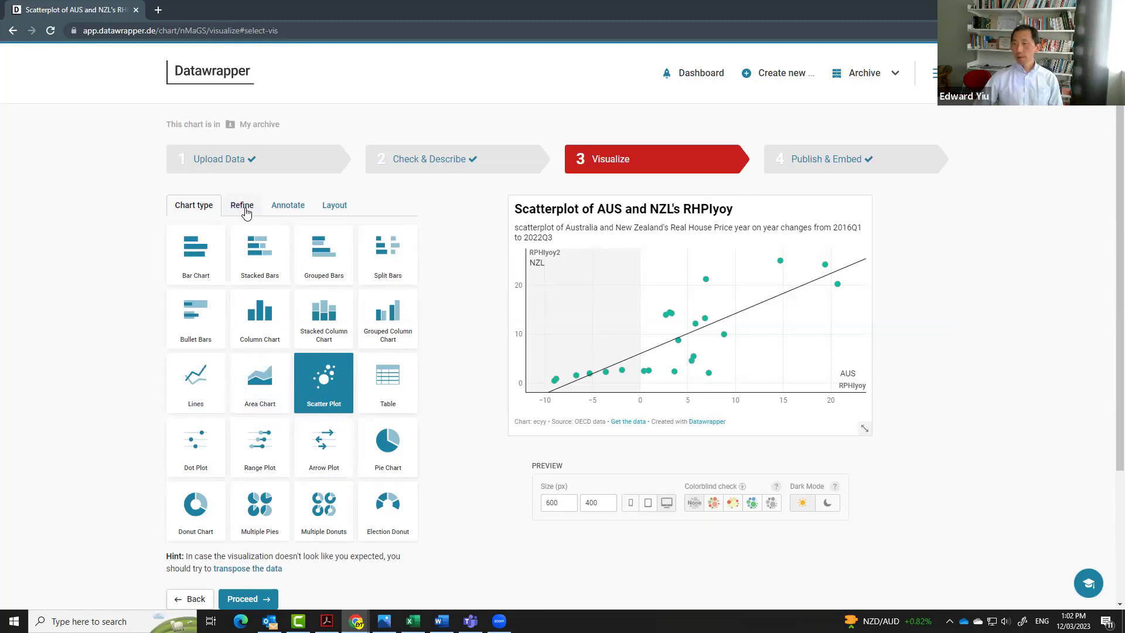
Set the scatterplot's horizontal axis column to RPHIyoy and vertical axis column to RPHIyoy2.
click(245, 211)
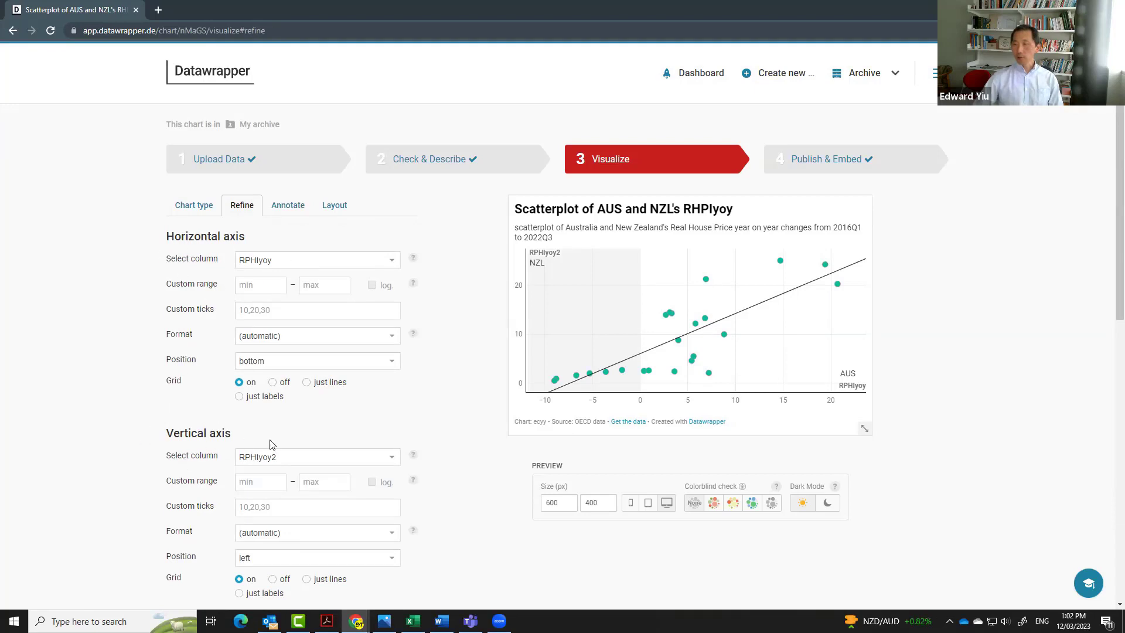
click(393, 266)
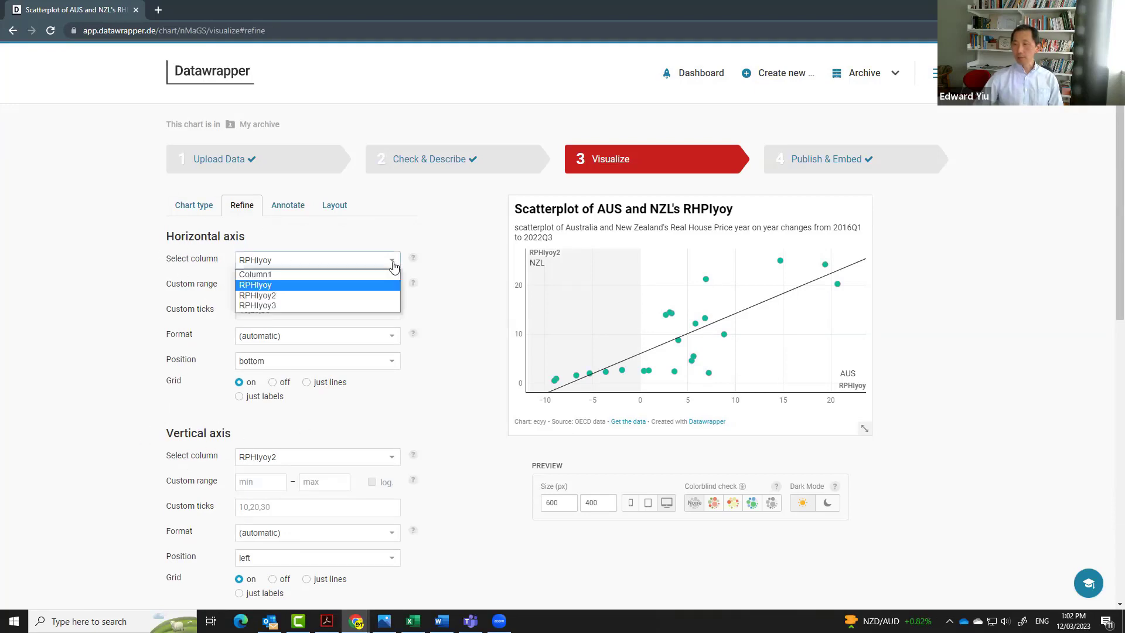
click(291, 285)
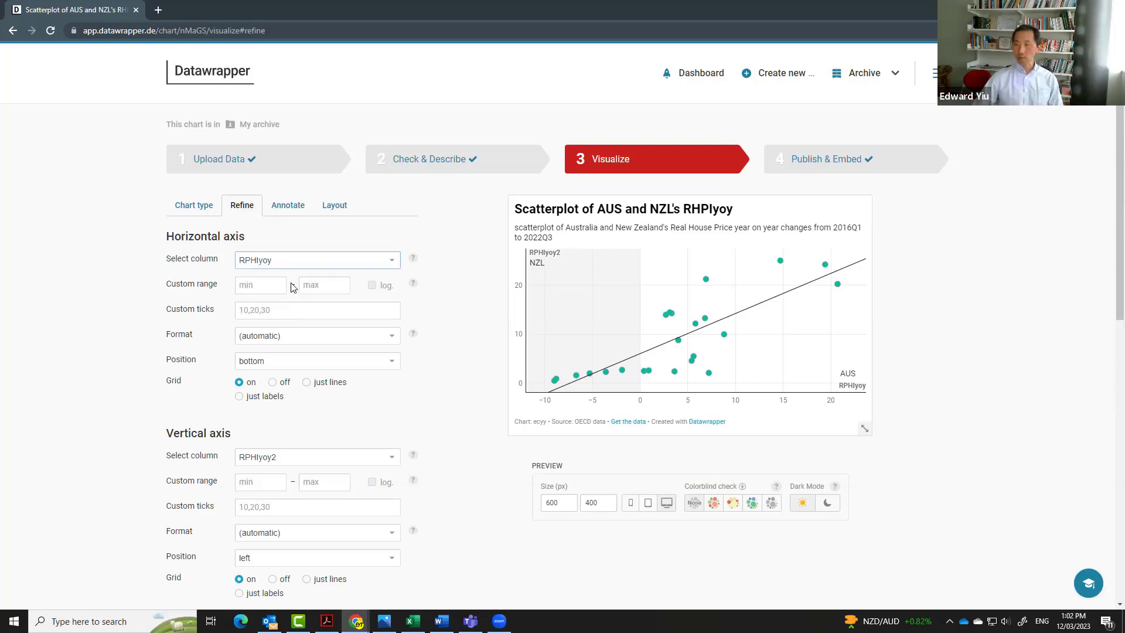
click(388, 458)
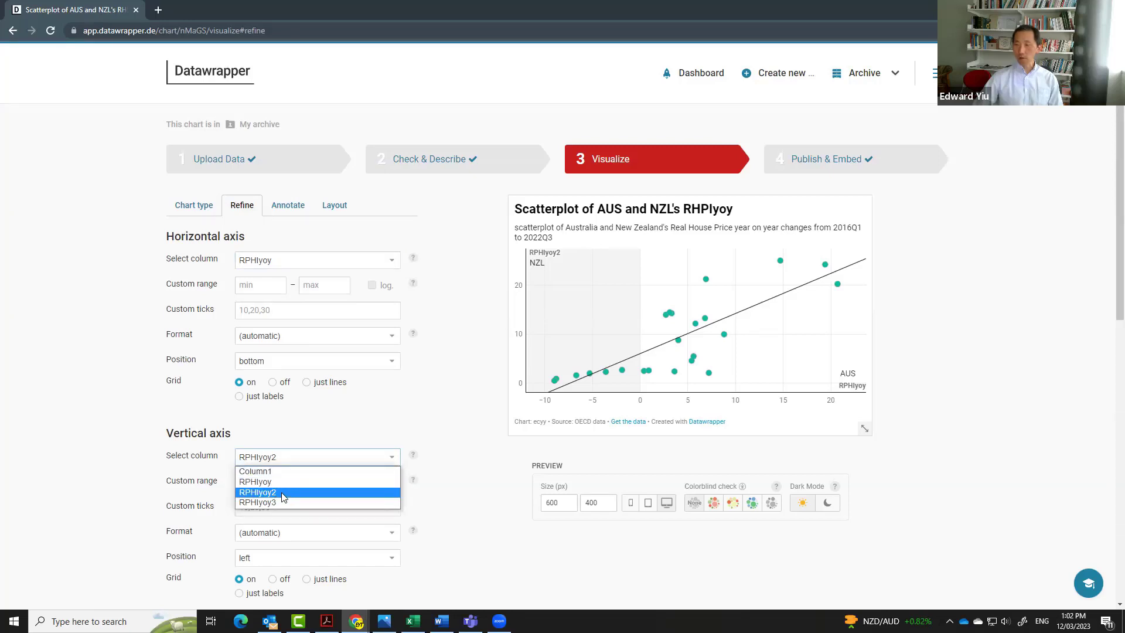
click(283, 496)
Turn on the scatterplot's trend line using the linear method.
scroll(382, 451, down, 10)
click(169, 395)
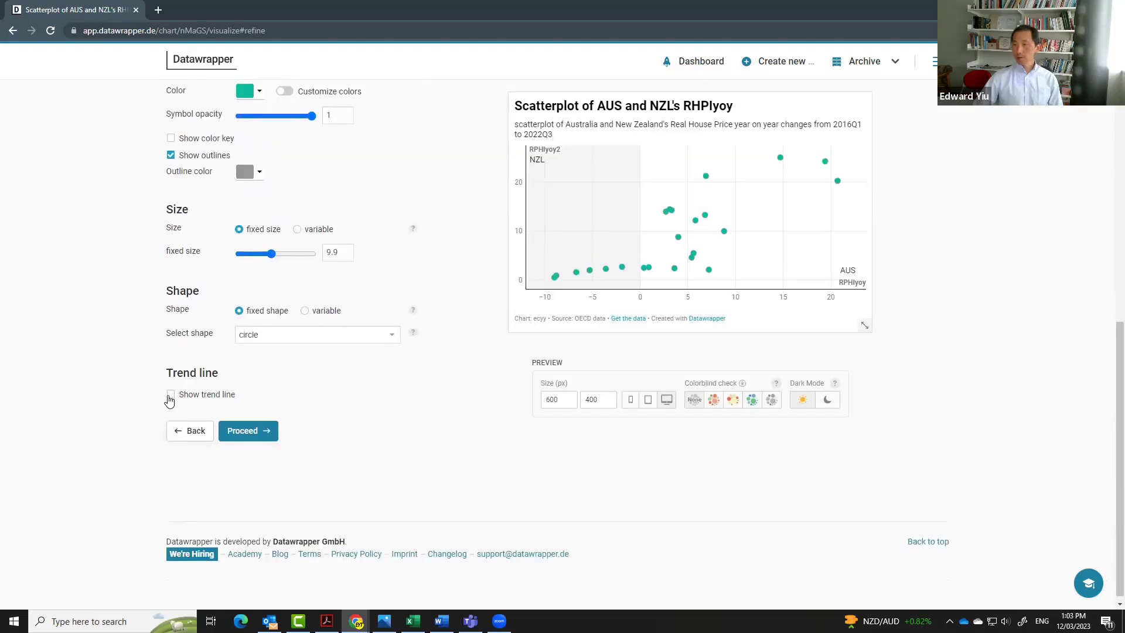
click(170, 394)
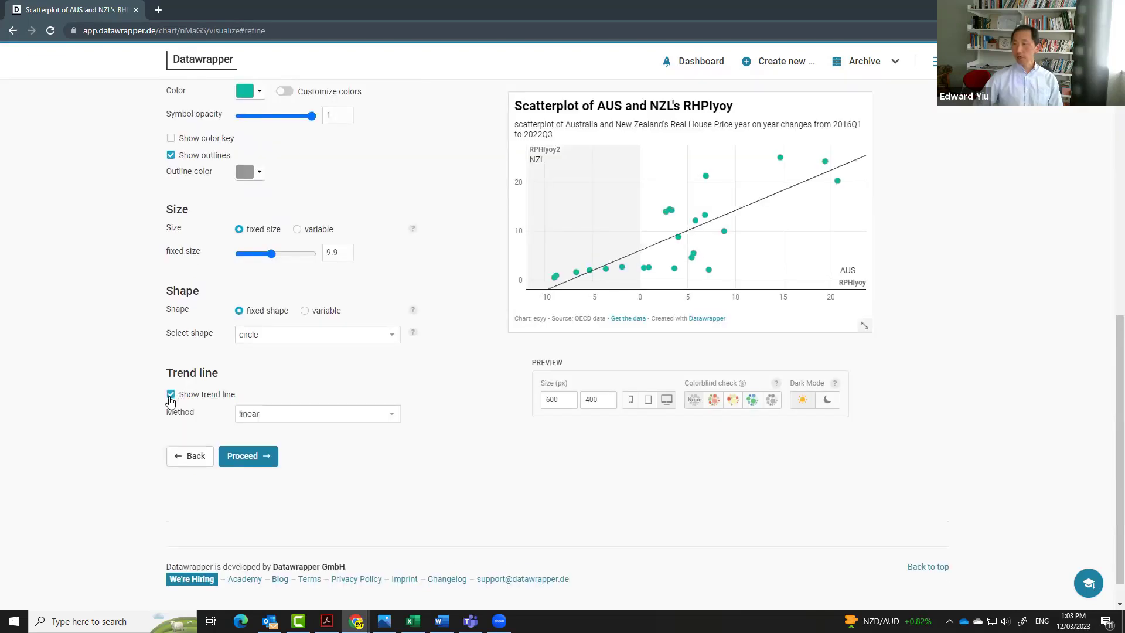
click(170, 395)
click(170, 394)
click(281, 413)
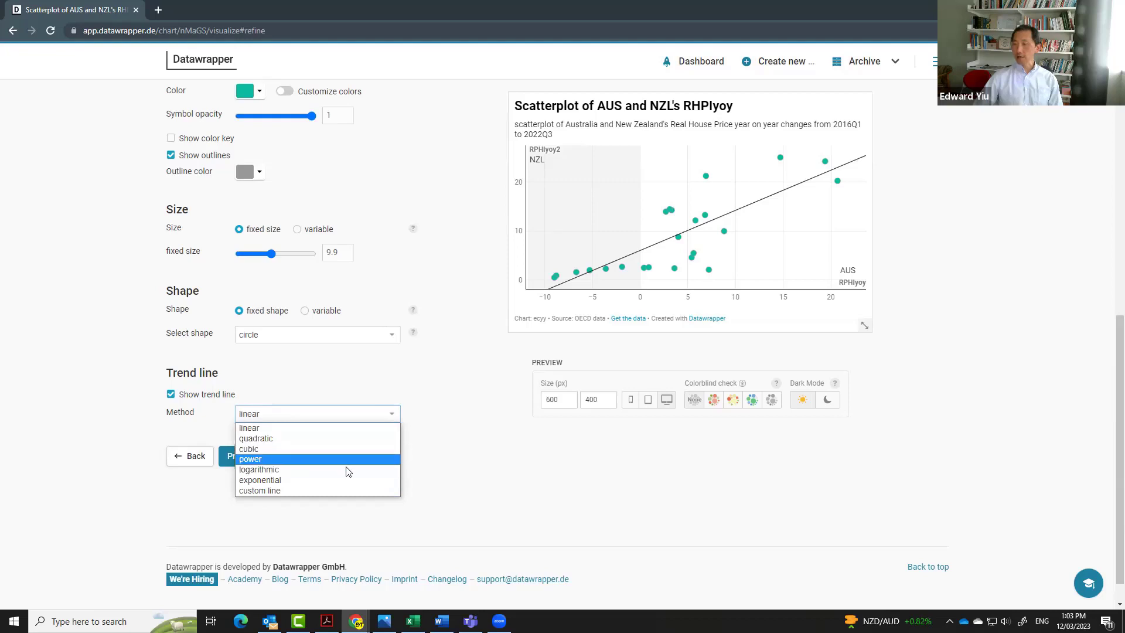
click(429, 464)
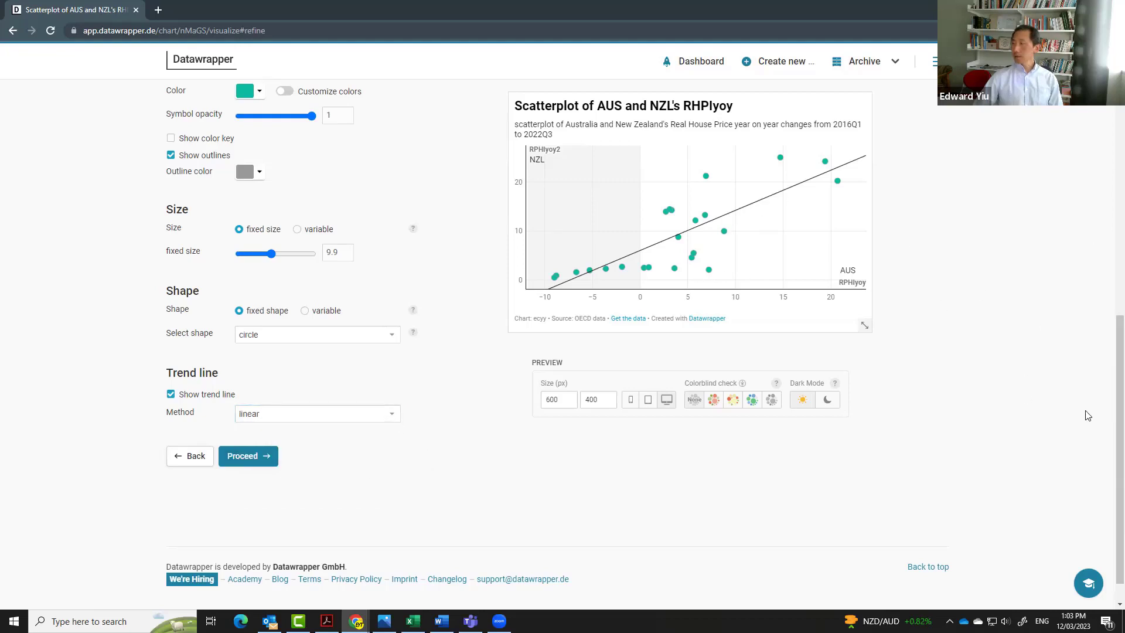
Review the chart's title, description, data source and byline annotations.
drag(1119, 421, 1101, 170)
click(288, 205)
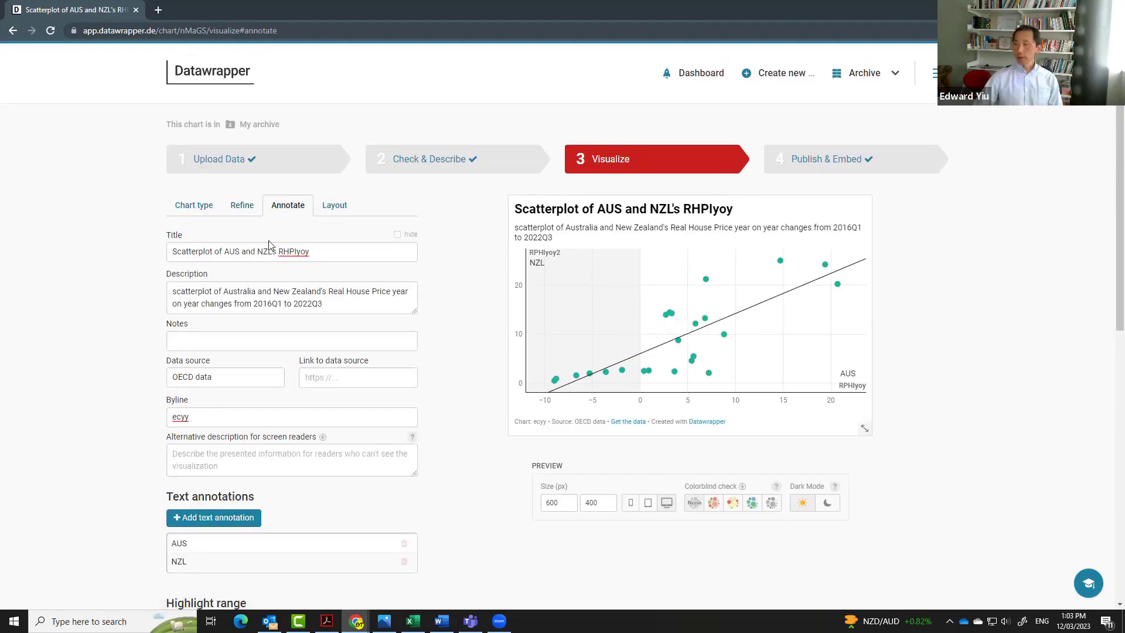
drag(317, 251, 150, 246)
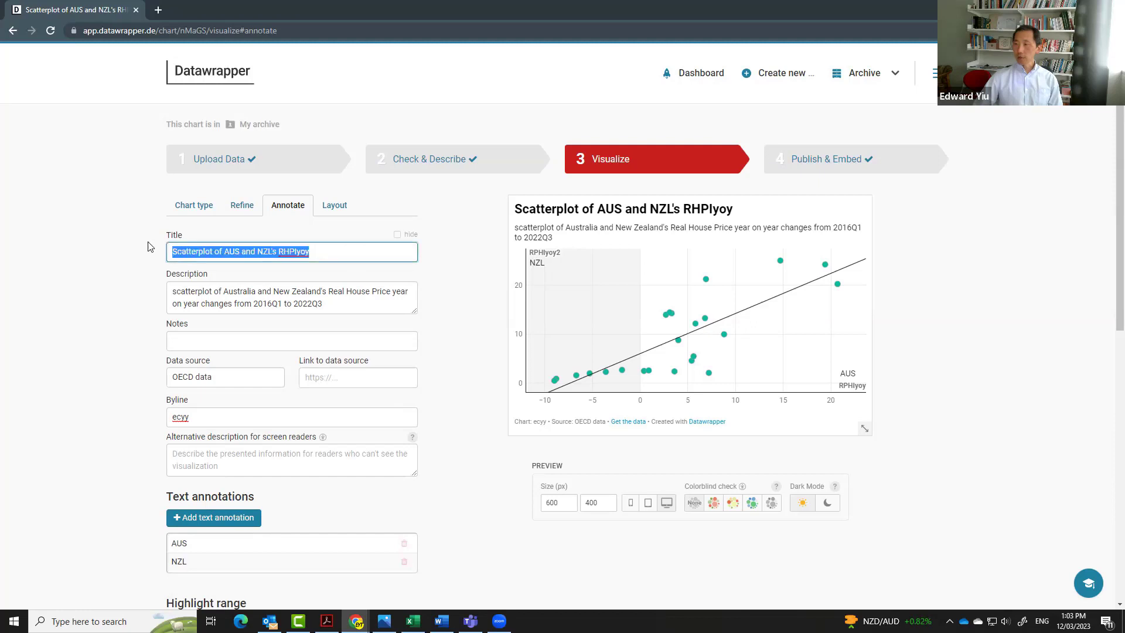
click(342, 261)
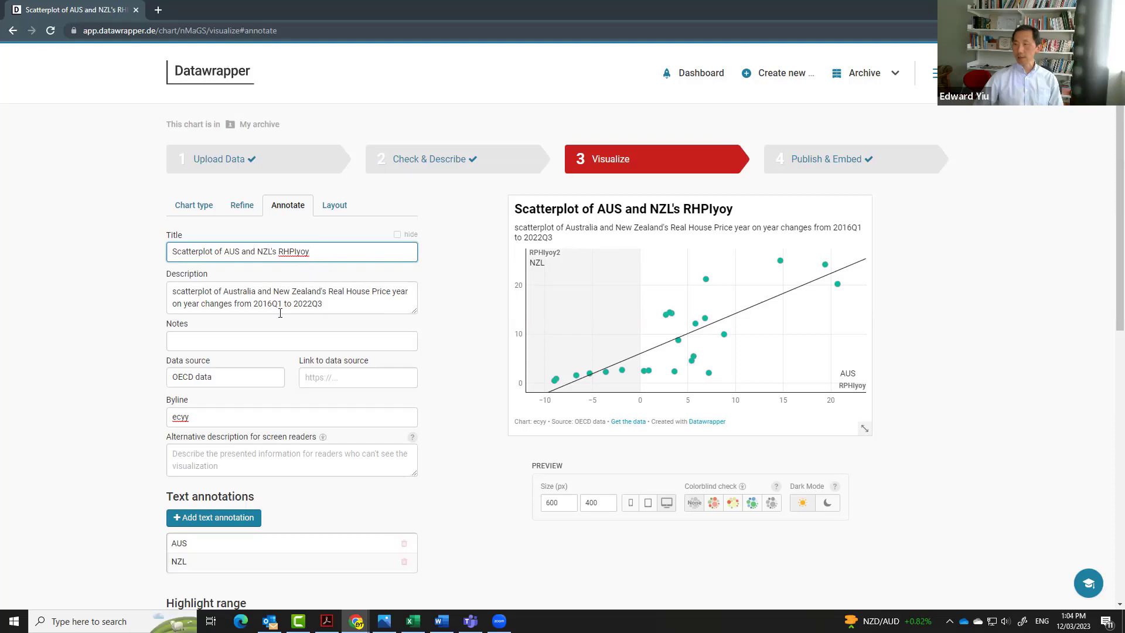
drag(220, 376, 140, 376)
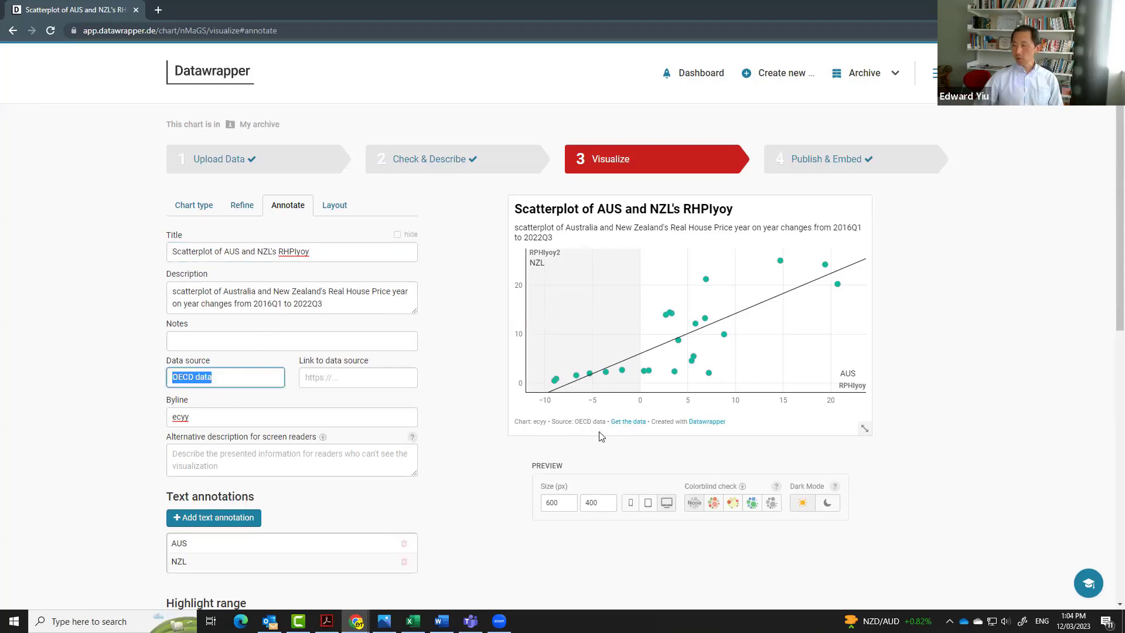
click(214, 426)
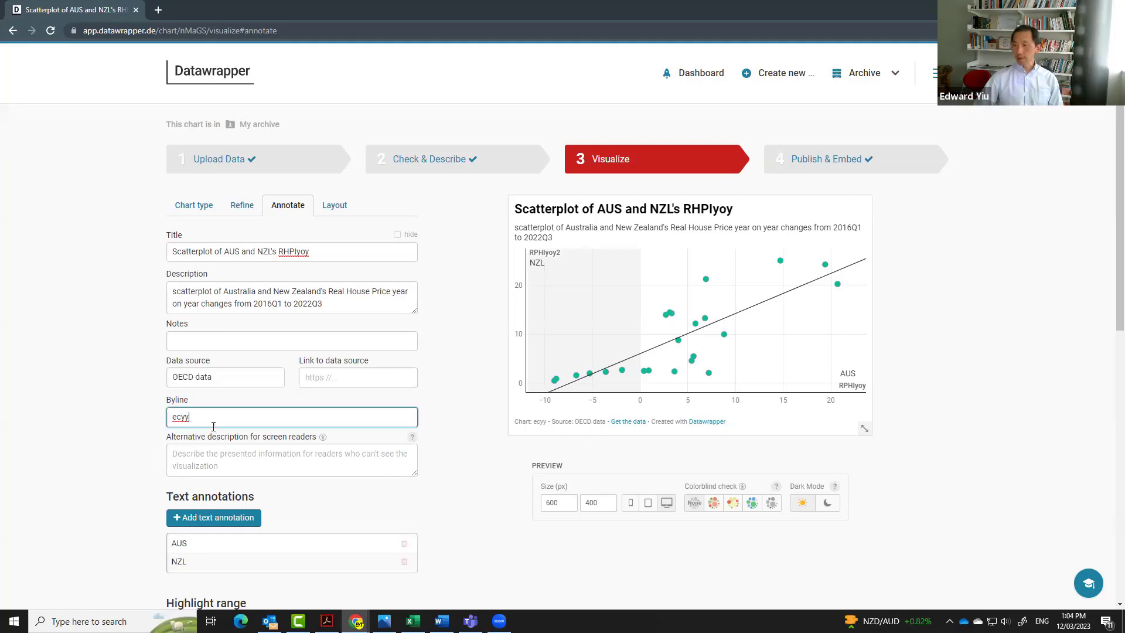
click(544, 423)
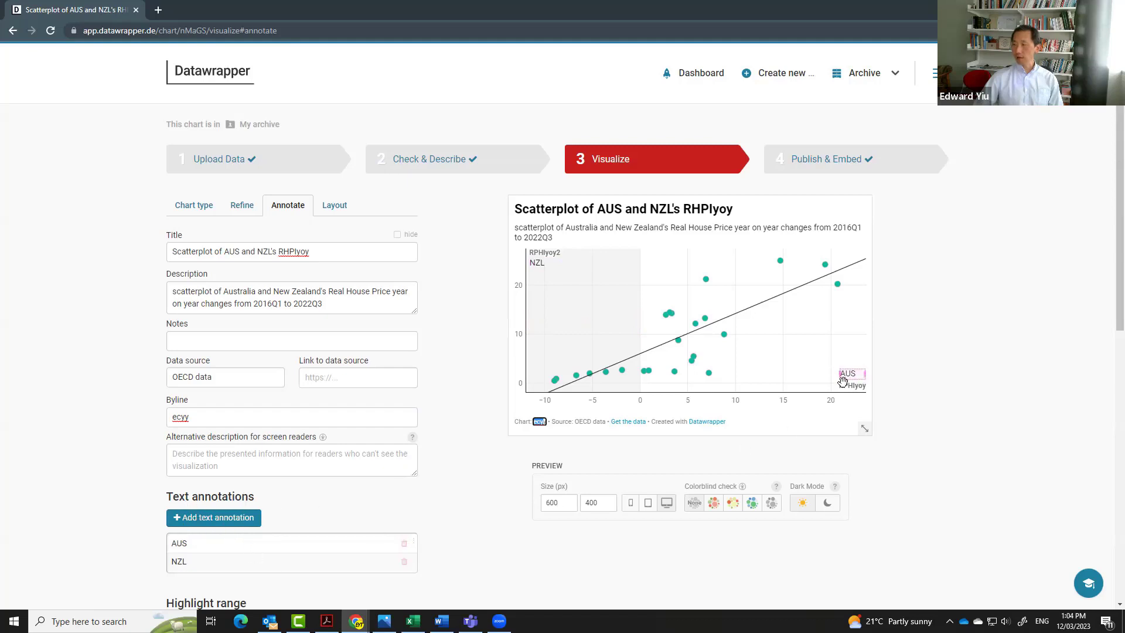
scroll(495, 426, down, 5)
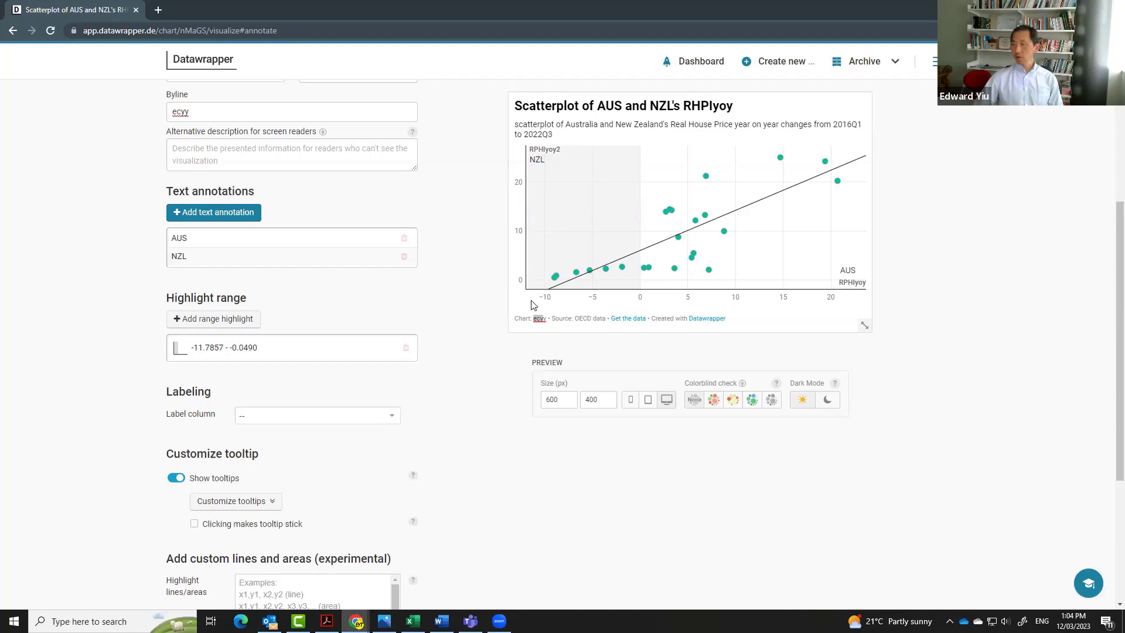
scroll(486, 498, up, 2)
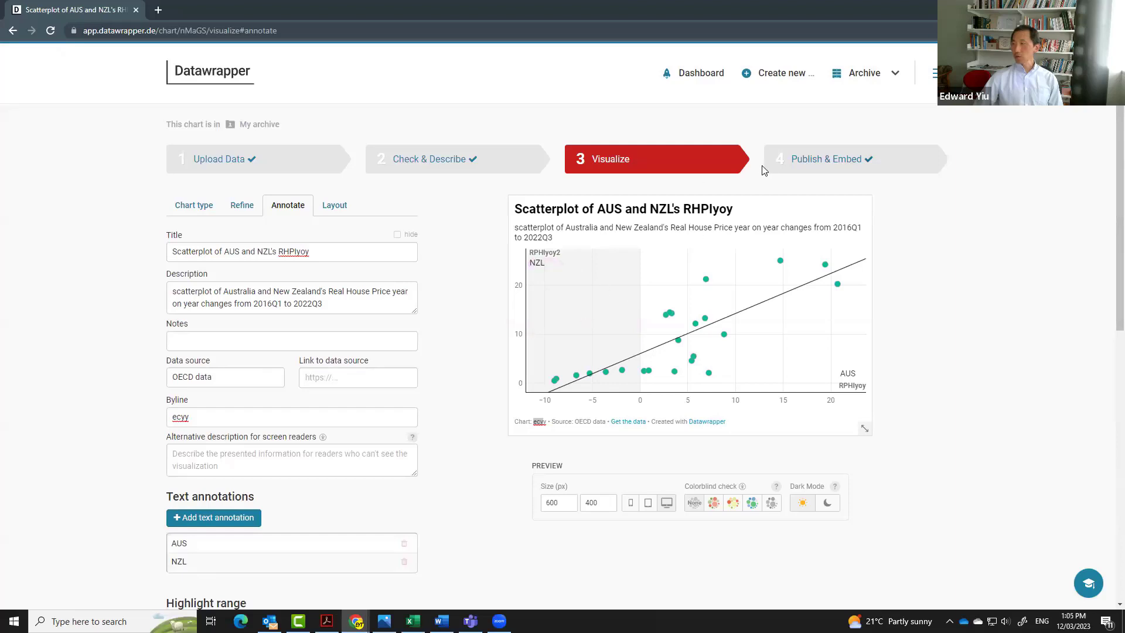
Proceed to Publish & Embed and download the scatterplot as a PNG image.
click(335, 206)
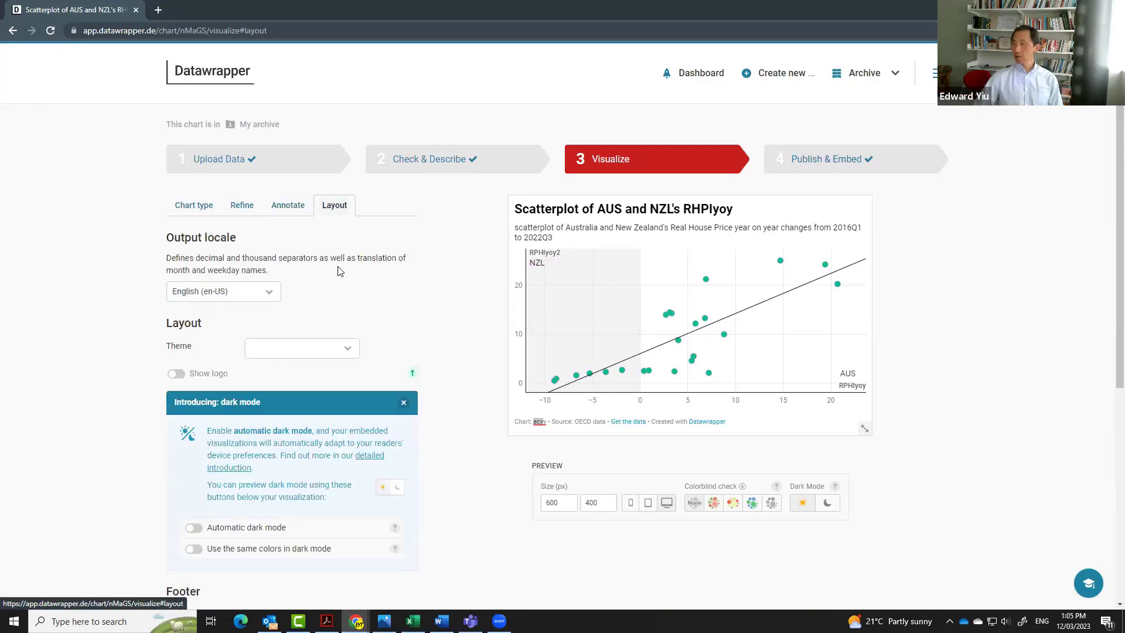
click(829, 166)
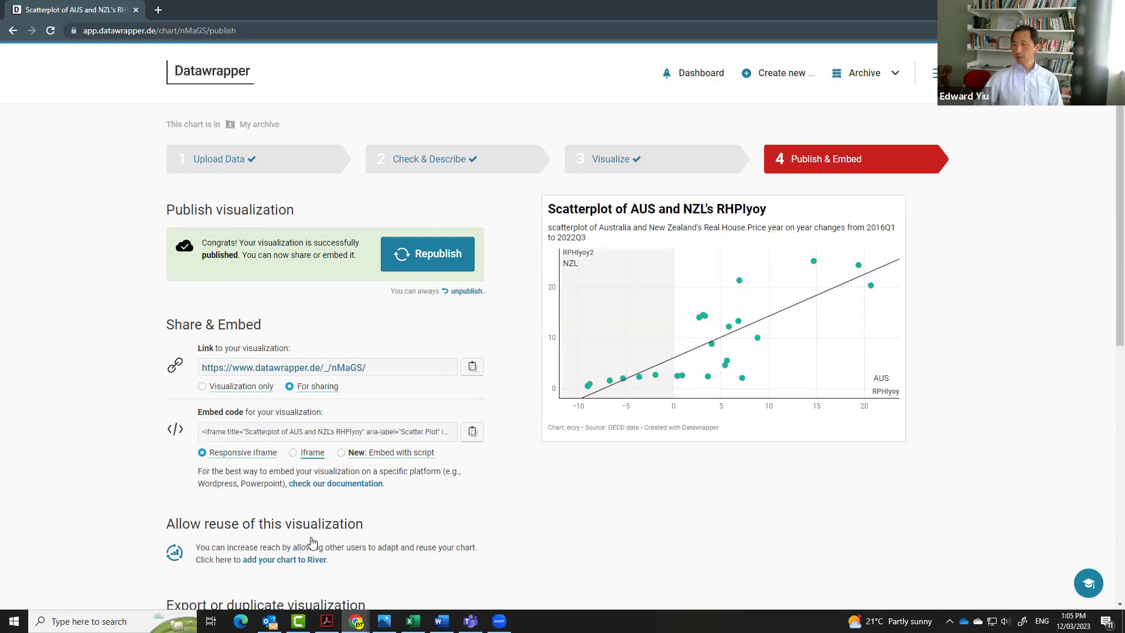
scroll(1109, 332, down, 4)
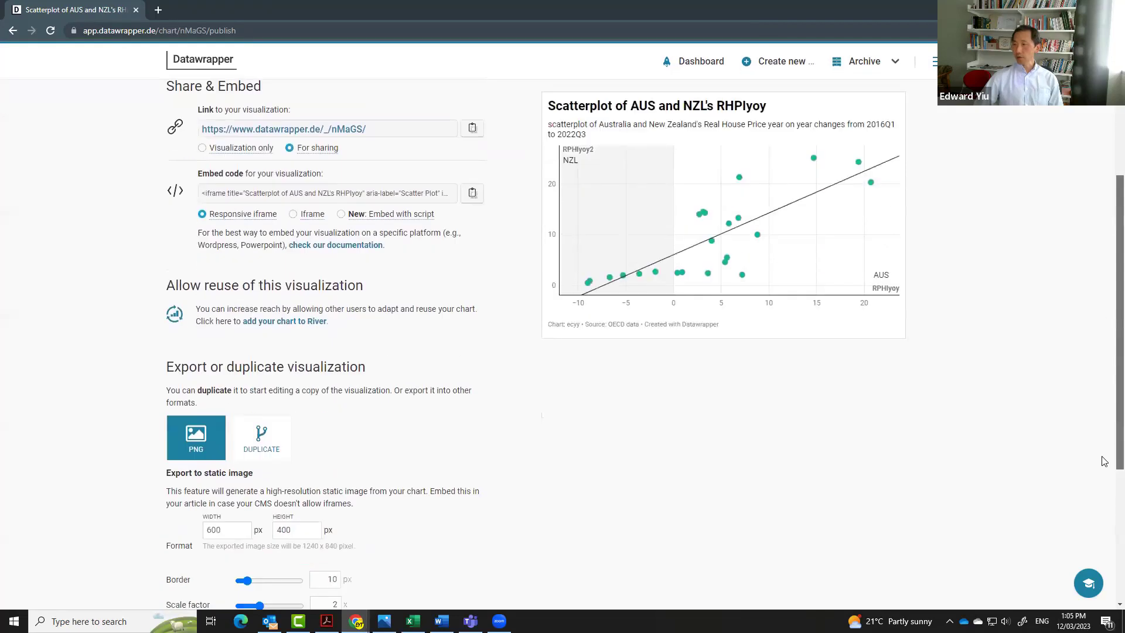
click(197, 435)
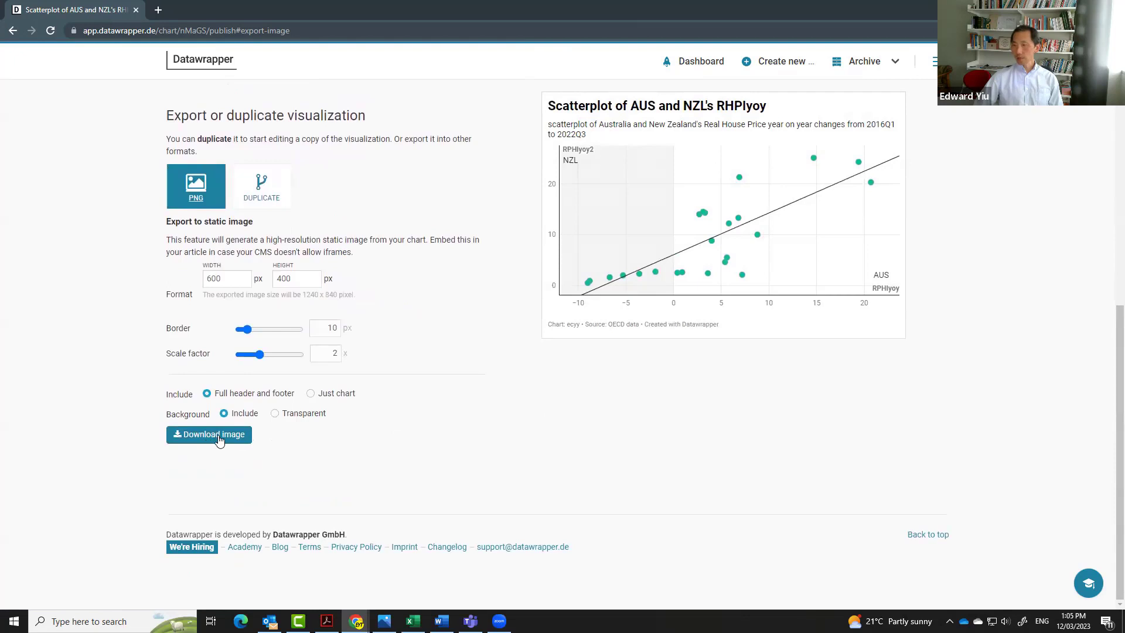
click(219, 441)
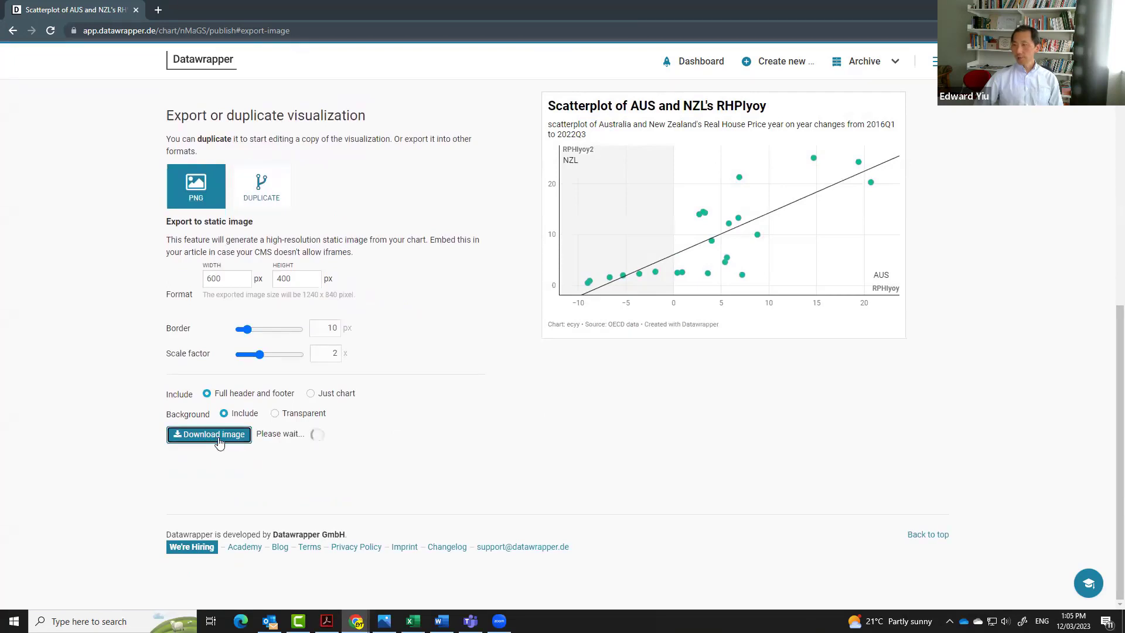